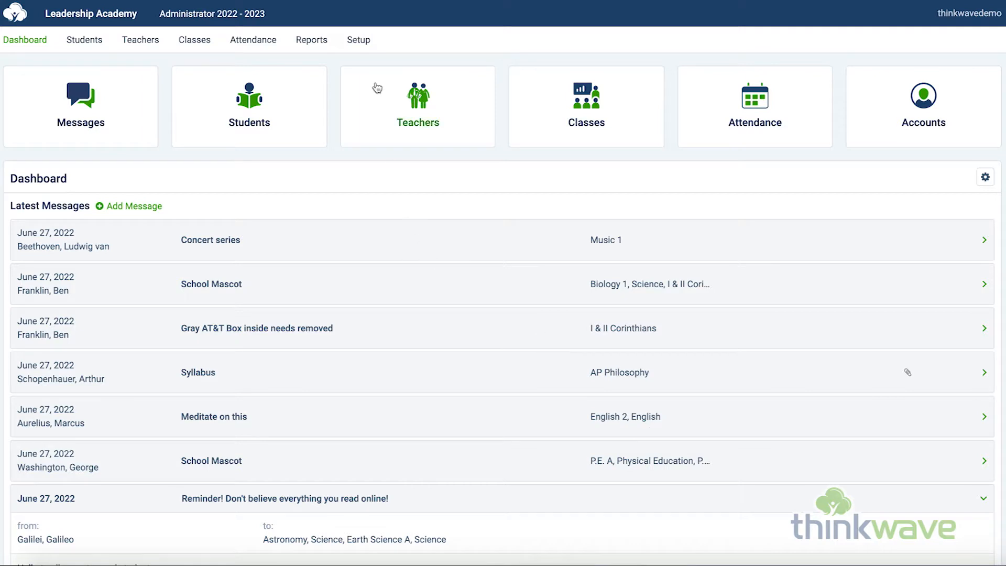
From the schedule setup, start adding a school year with the rollover direction set to roll forward to the next year
{"action": "left_click", "coordinate": [354, 51]}
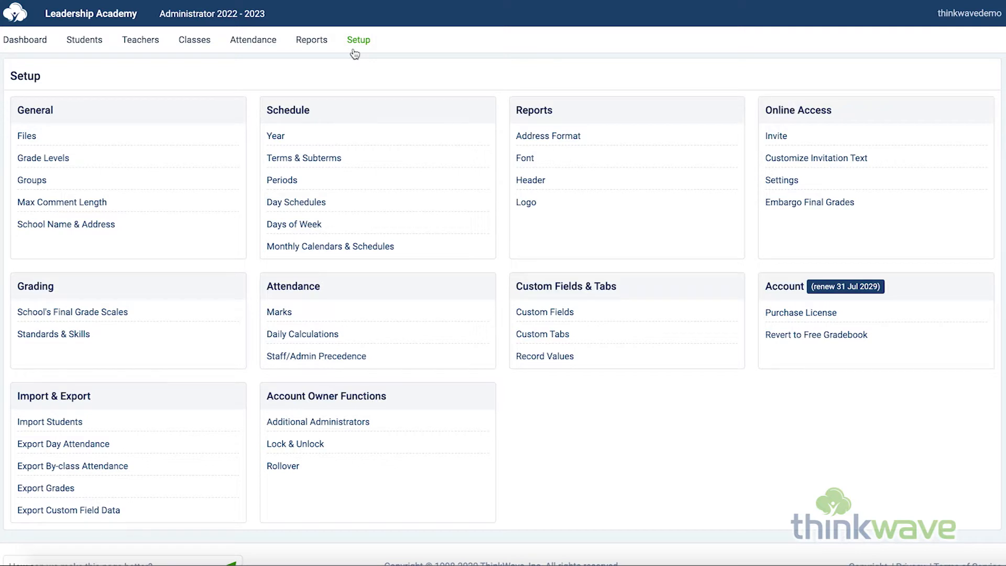
{"action": "left_click", "coordinate": [276, 137]}
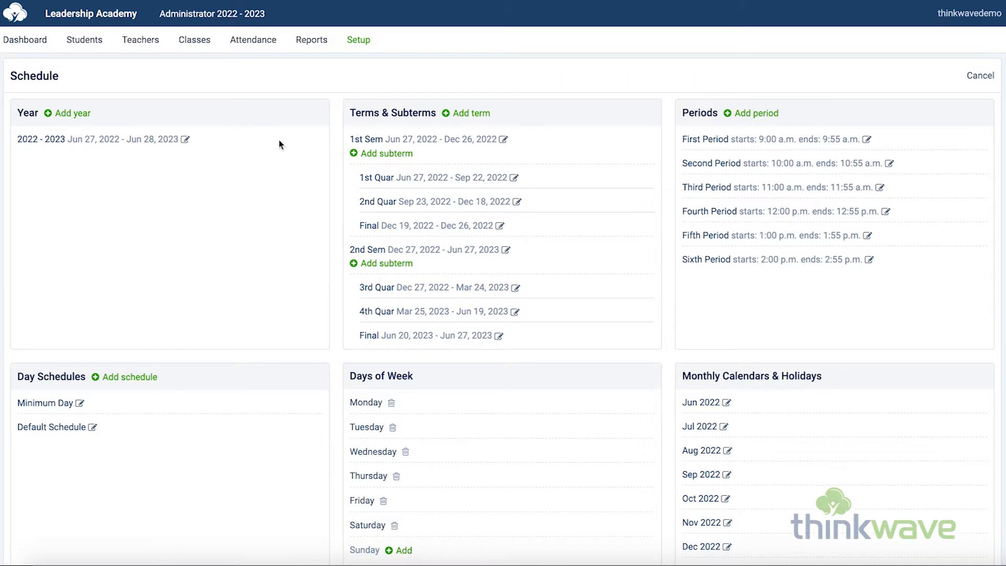
{"action": "left_click", "coordinate": [76, 114]}
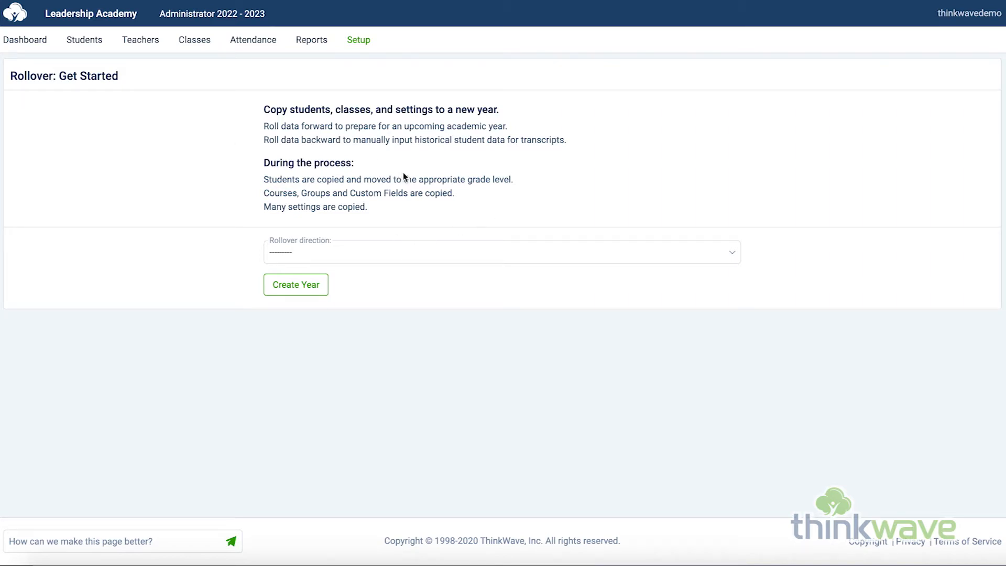
{"action": "left_click", "coordinate": [469, 248]}
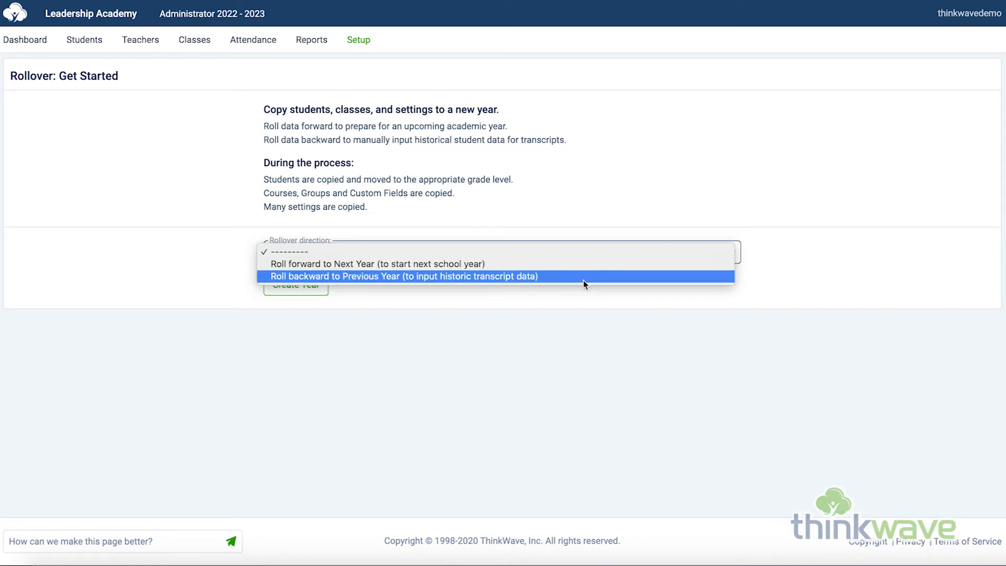
{"action": "left_click", "coordinate": [575, 264]}
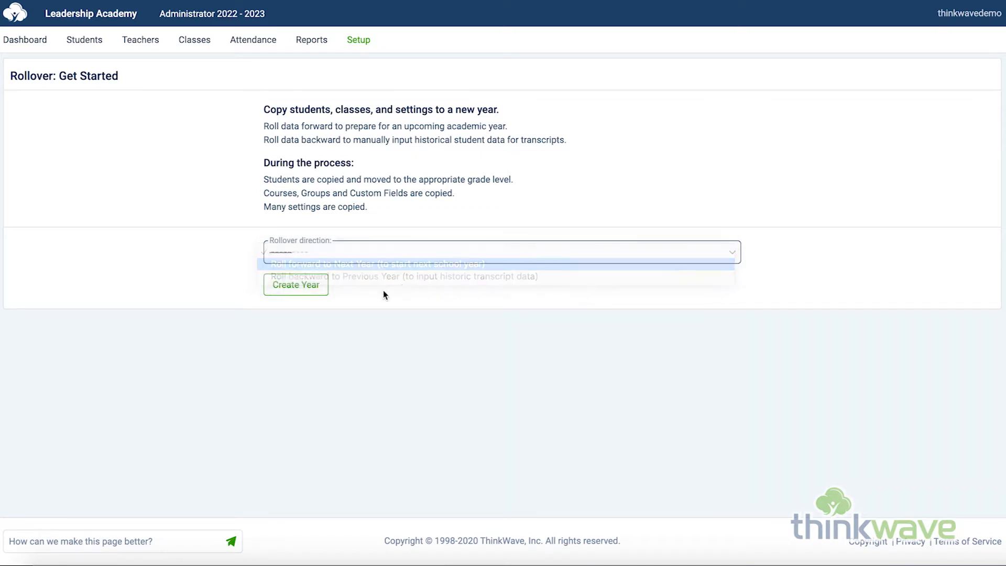
{"action": "left_click", "coordinate": [309, 285]}
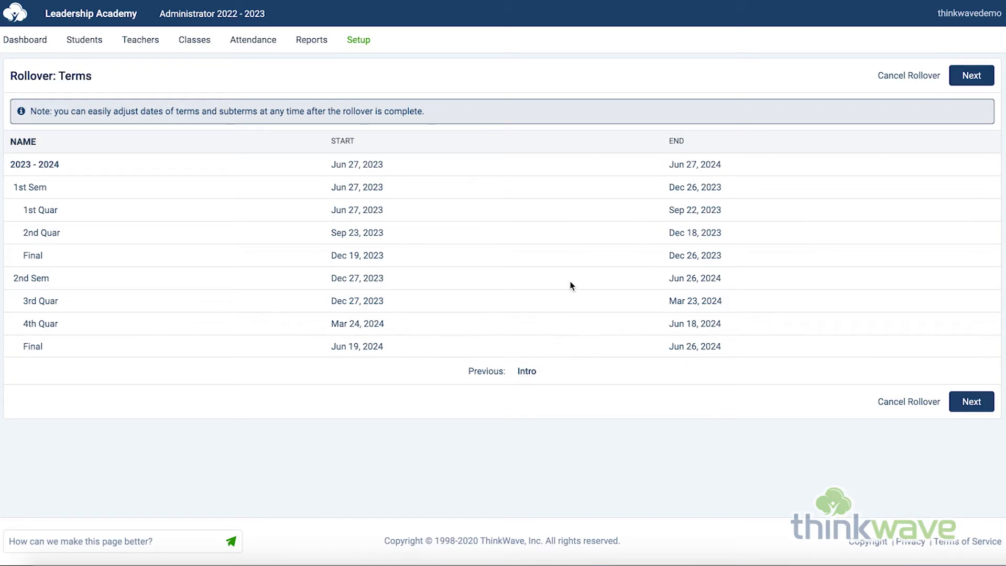
Return to the terms and subterms schedule, view the blank form for a new term, and leave it without saving
{"action": "left_click", "coordinate": [361, 56]}
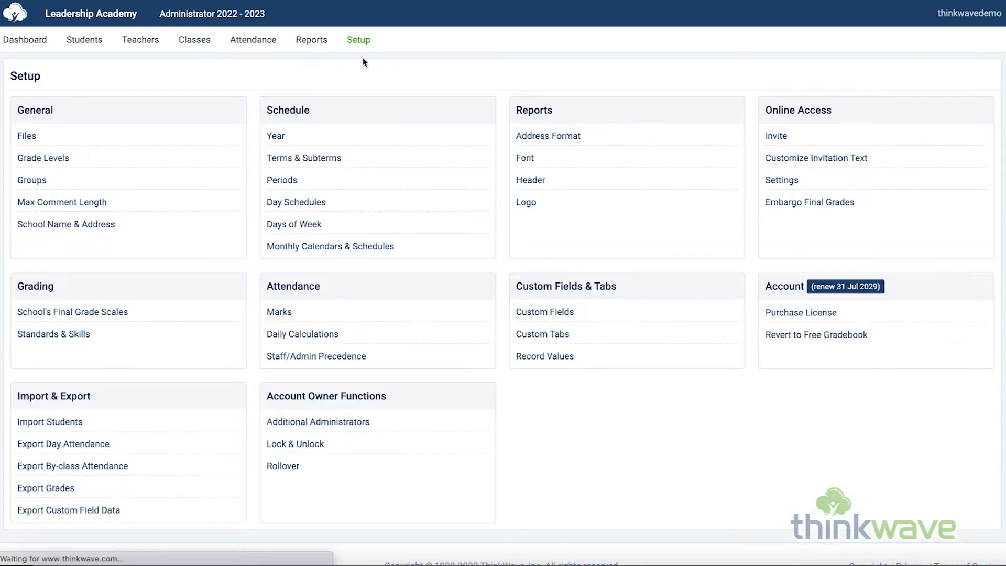
{"action": "left_click", "coordinate": [285, 159]}
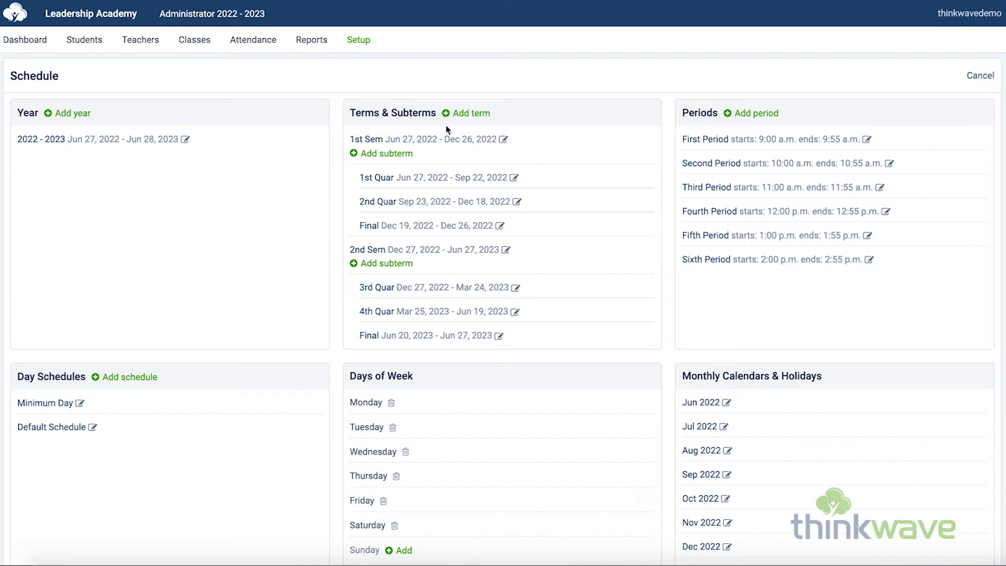
{"action": "left_click", "coordinate": [481, 118]}
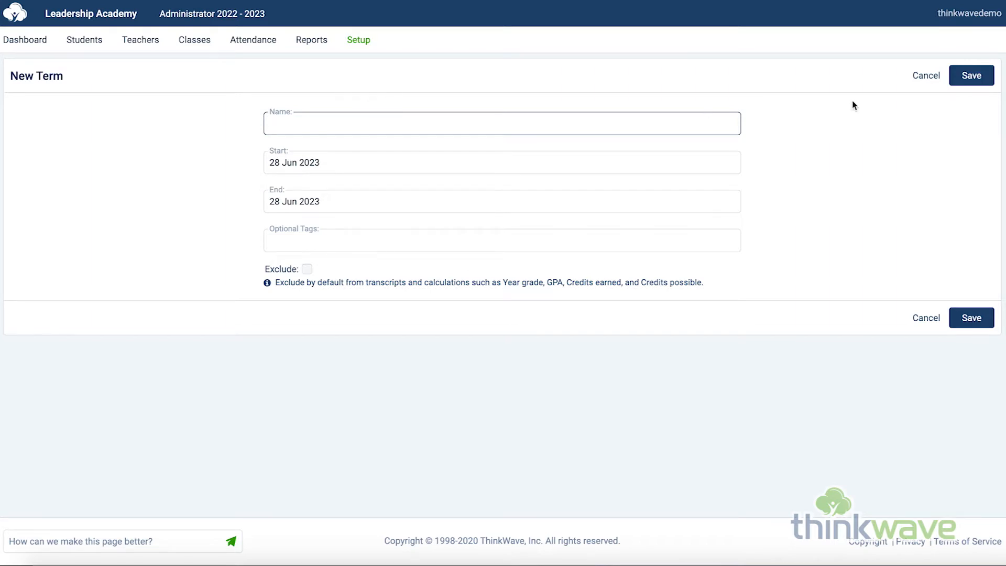
{"action": "left_click", "coordinate": [925, 77]}
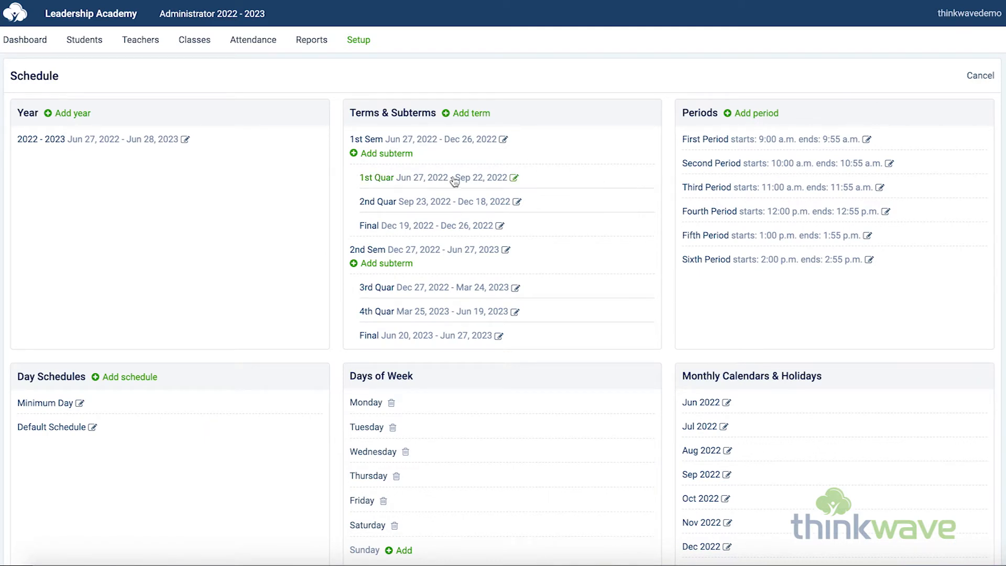
Examine the 1st Quar subterm's date settings and the form for adding a subterm to 1st Sem, without saving either
{"action": "left_click", "coordinate": [372, 178]}
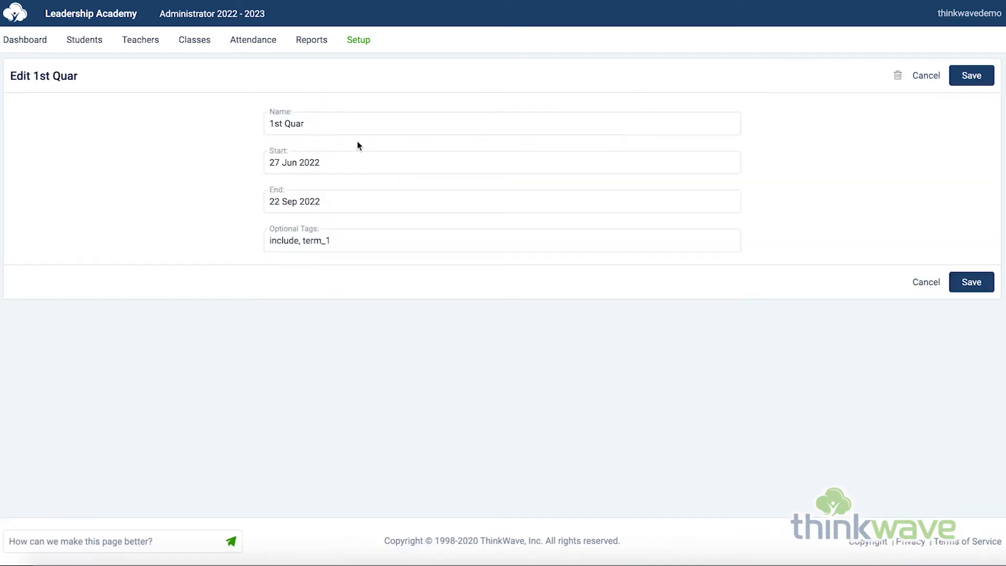
{"action": "left_click", "coordinate": [445, 169]}
{"action": "left_click", "coordinate": [534, 249]}
{"action": "left_click", "coordinate": [387, 200]}
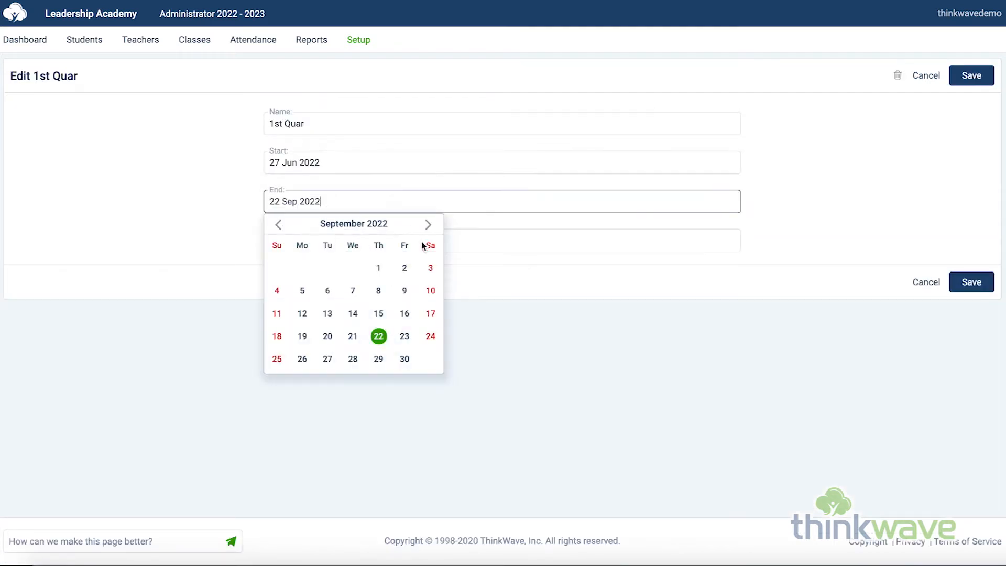
{"action": "left_click", "coordinate": [533, 344]}
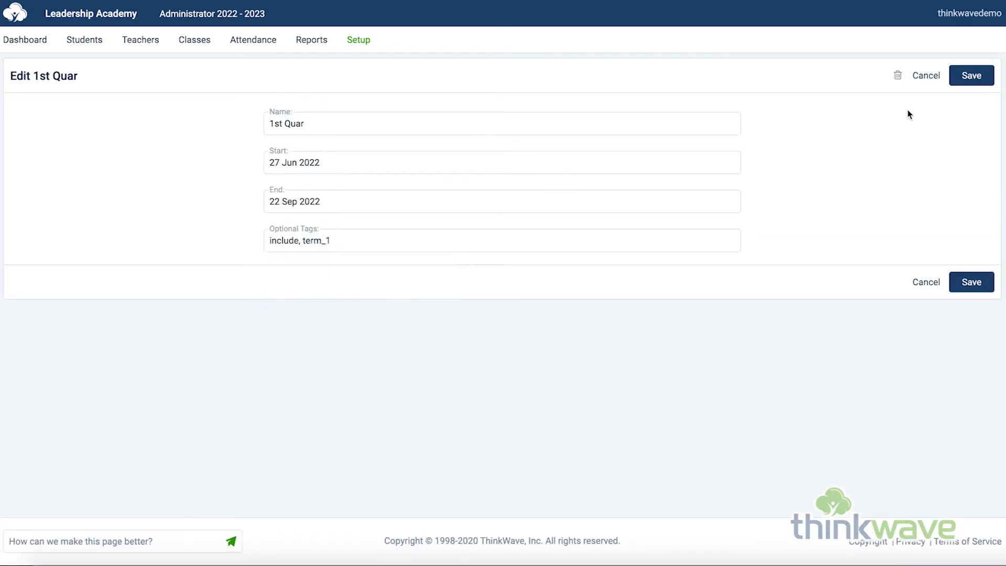
{"action": "left_click", "coordinate": [927, 88]}
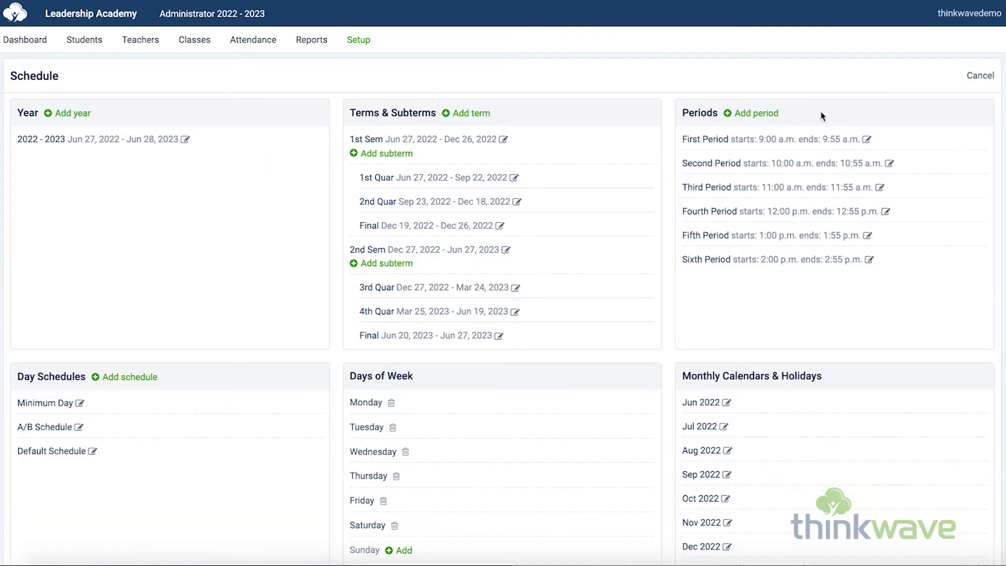
{"action": "left_click", "coordinate": [391, 157]}
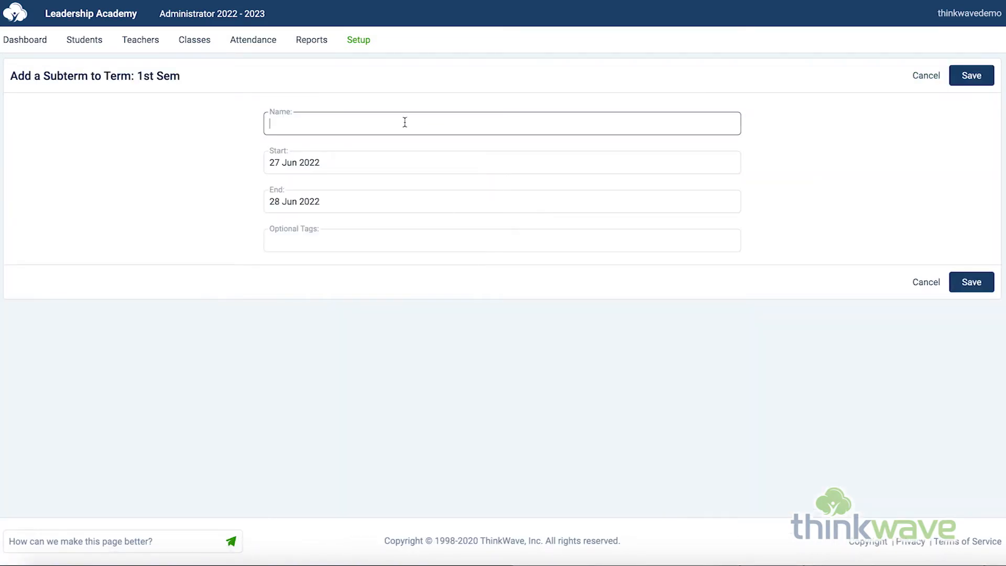
{"action": "left_click", "coordinate": [936, 82]}
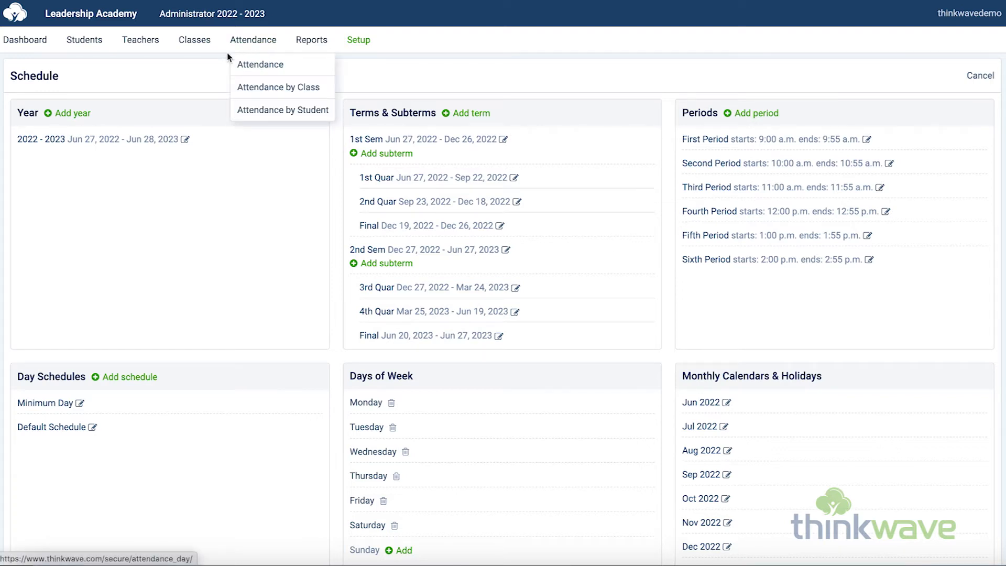
Check the term assignment of the Advanced Algerbra (H) class, switching 1st Sem off and on again
{"action": "left_click", "coordinate": [199, 44]}
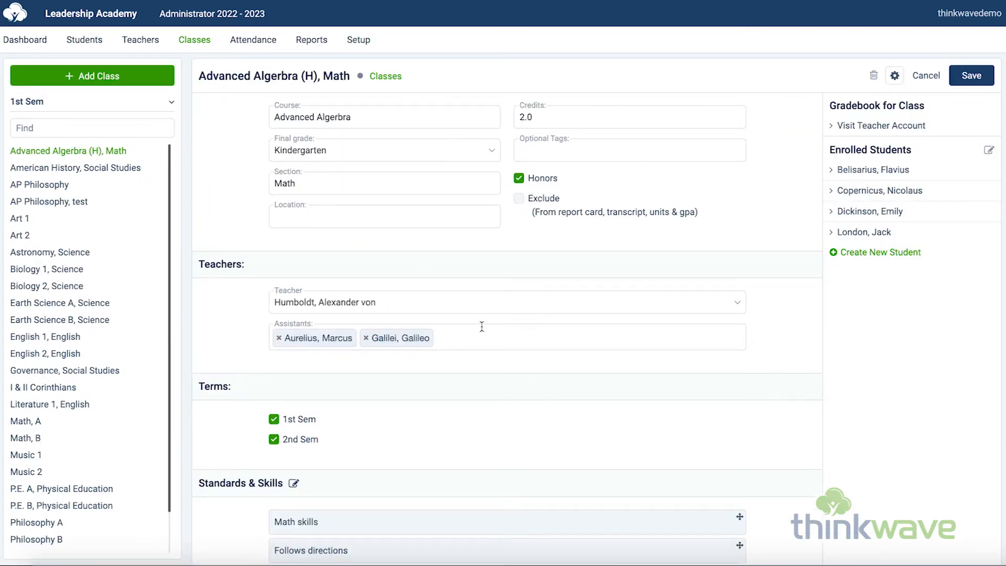
{"action": "left_click", "coordinate": [274, 420]}
{"action": "left_click", "coordinate": [274, 420]}
Visit the class teacher's account and view the Advanced Algerbra (H) gradebook for 2nd Quar
{"action": "left_click", "coordinate": [868, 127]}
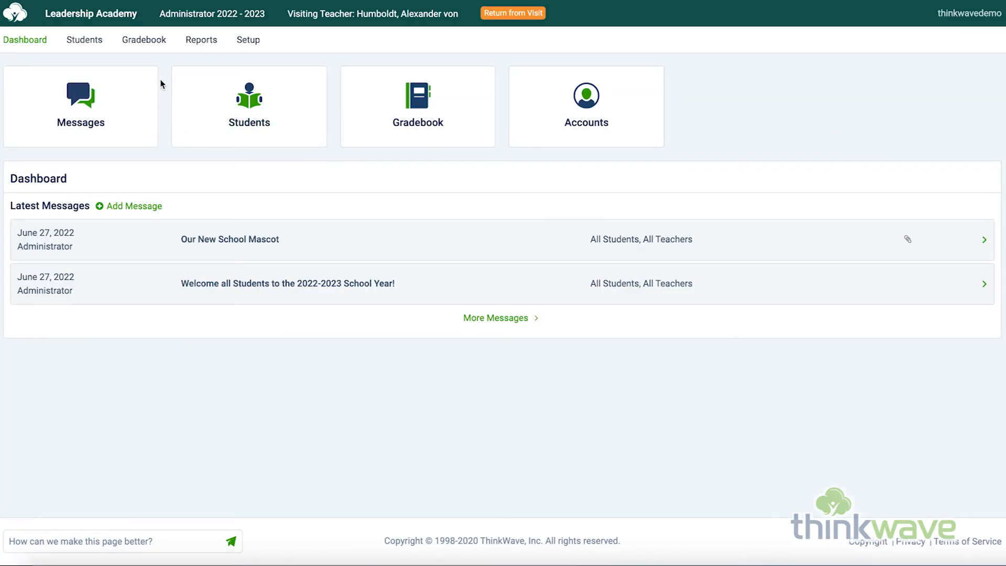
{"action": "mouse_move", "coordinate": [149, 49]}
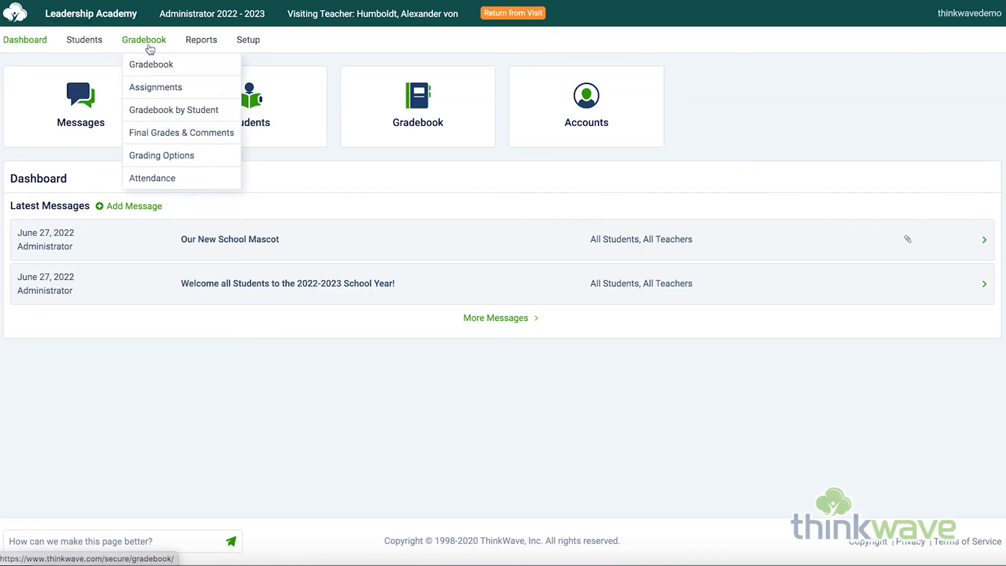
{"action": "left_click", "coordinate": [157, 72]}
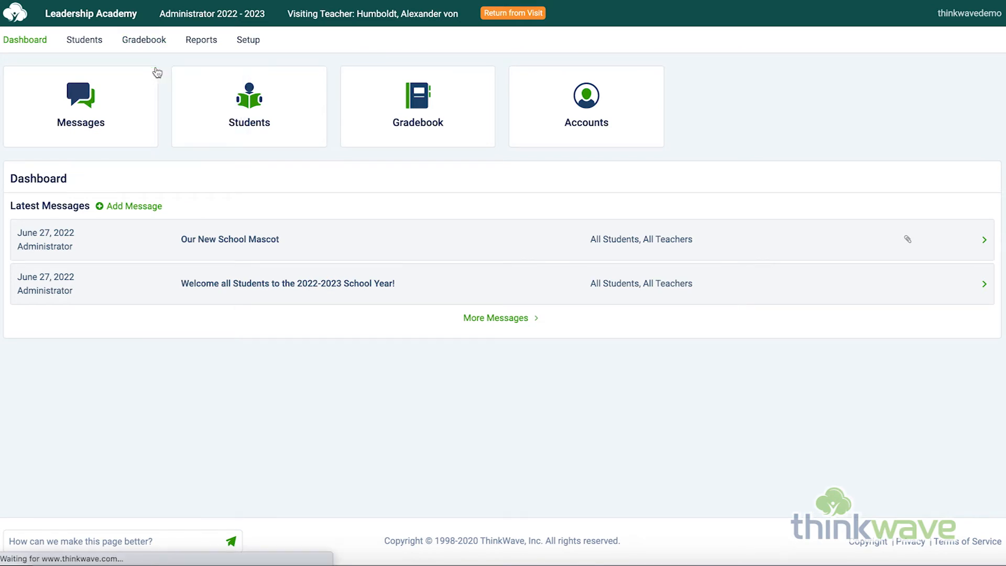
{"action": "left_click", "coordinate": [147, 100]}
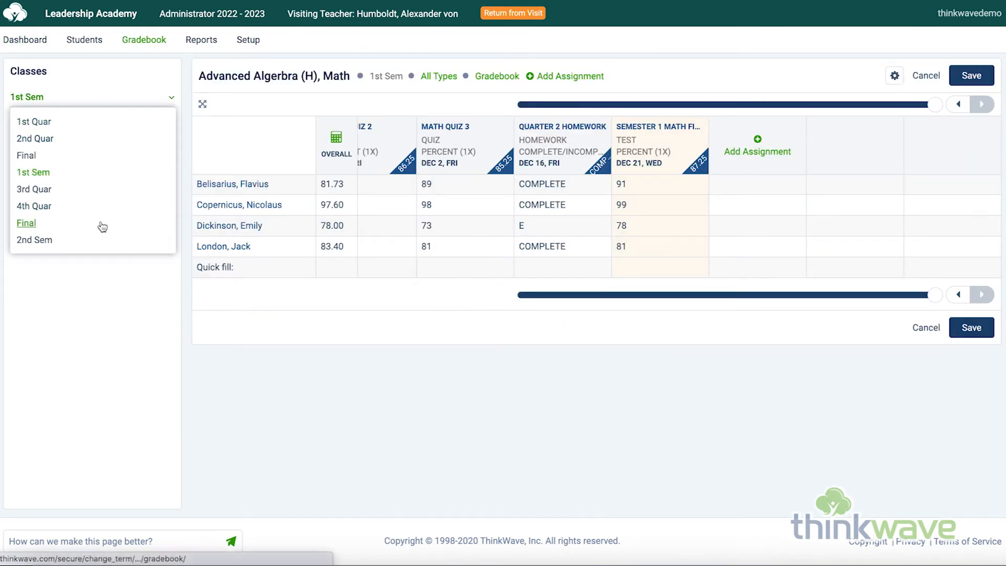
{"action": "left_click", "coordinate": [86, 140]}
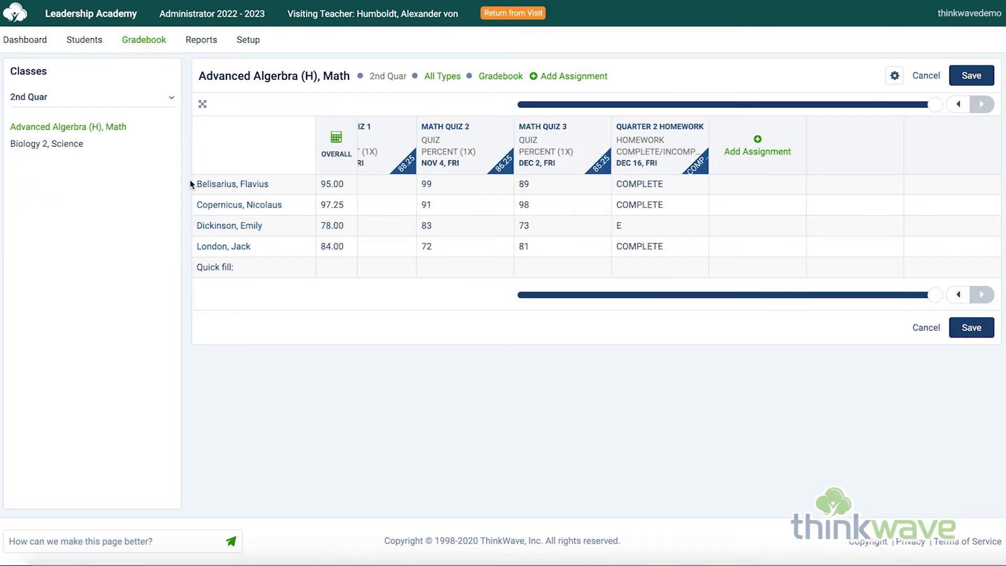
In the default grading options, weight 1st Sem subterms as 1st Quar 40%, 2nd Quar 40% and Final 20%, and return from the teacher visit
{"action": "left_click", "coordinate": [257, 40]}
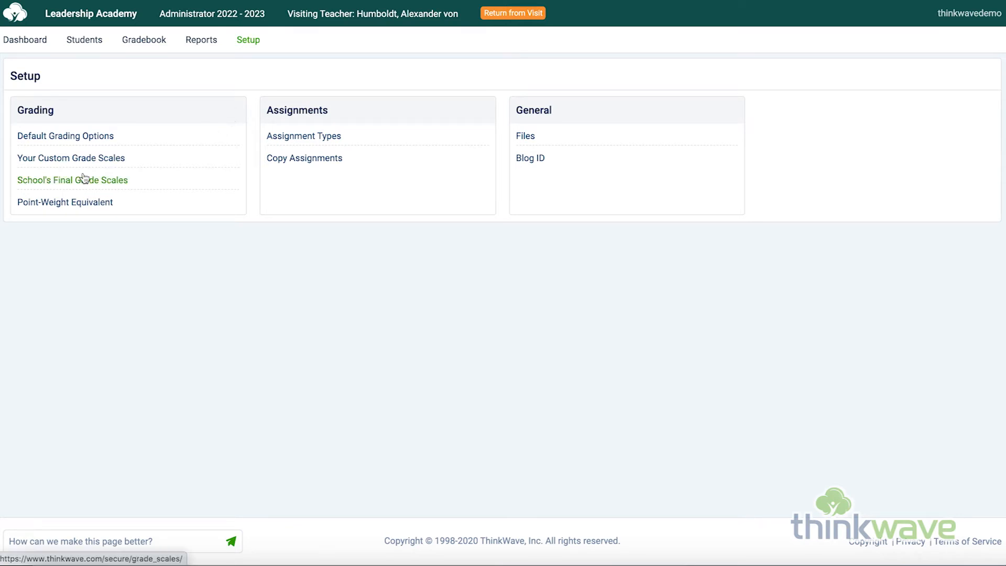
{"action": "left_click", "coordinate": [67, 136]}
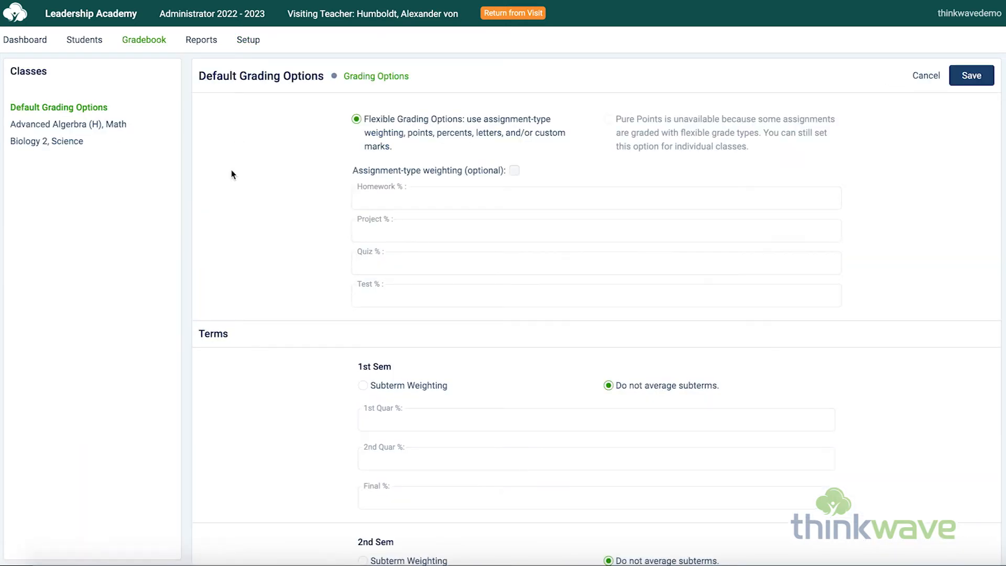
{"action": "scroll", "coordinate": [427, 274], "scroll_direction": "down", "scroll_amount": 4}
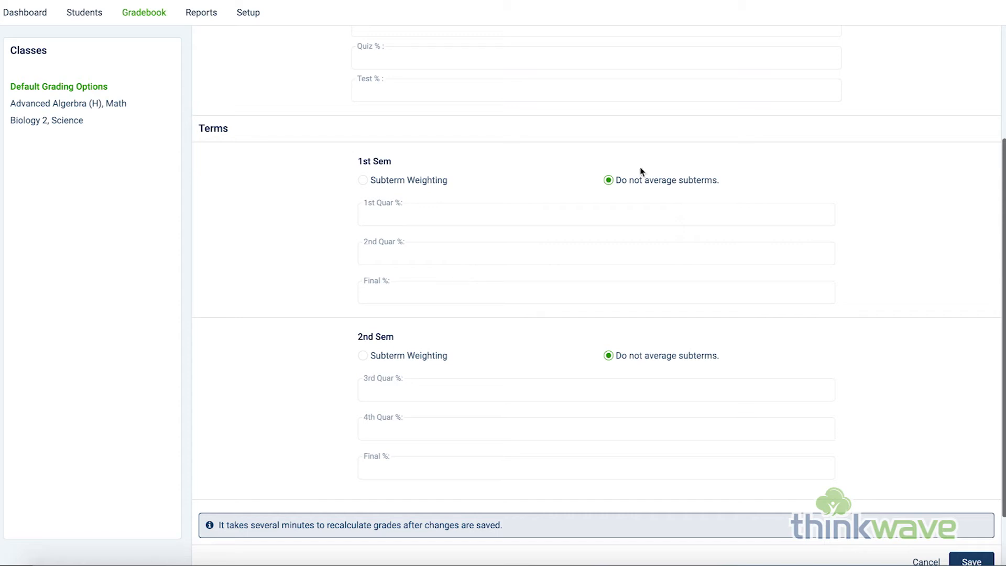
{"action": "left_click", "coordinate": [418, 181]}
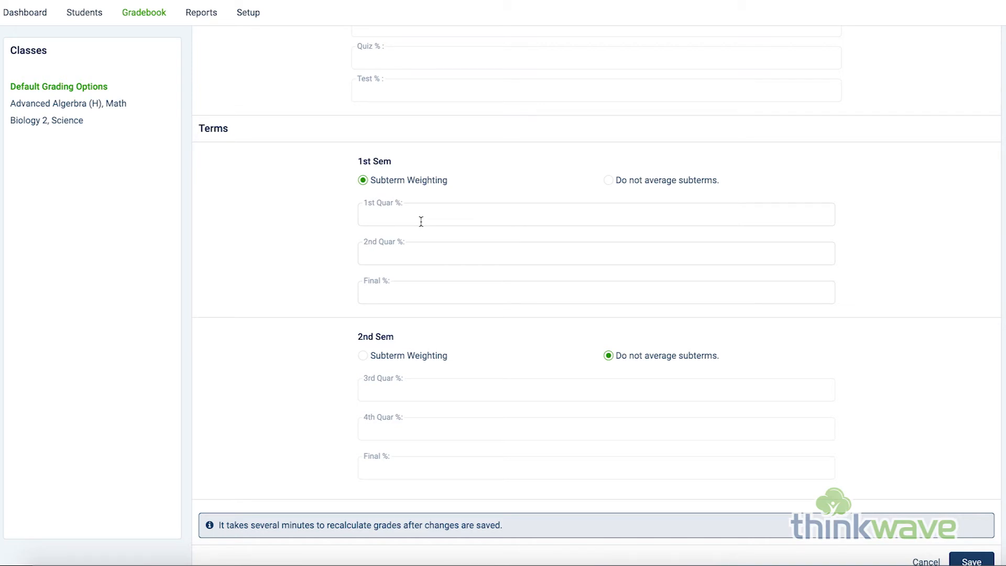
{"action": "left_click", "coordinate": [478, 215]}
{"action": "type", "text": "40"}
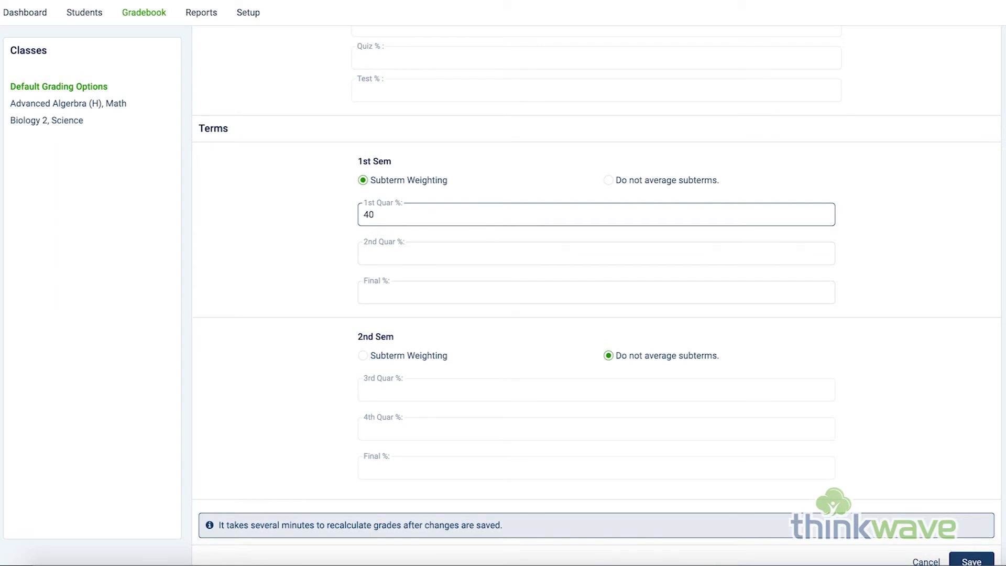
{"action": "key", "text": "Tab"}
{"action": "type", "text": "40"}
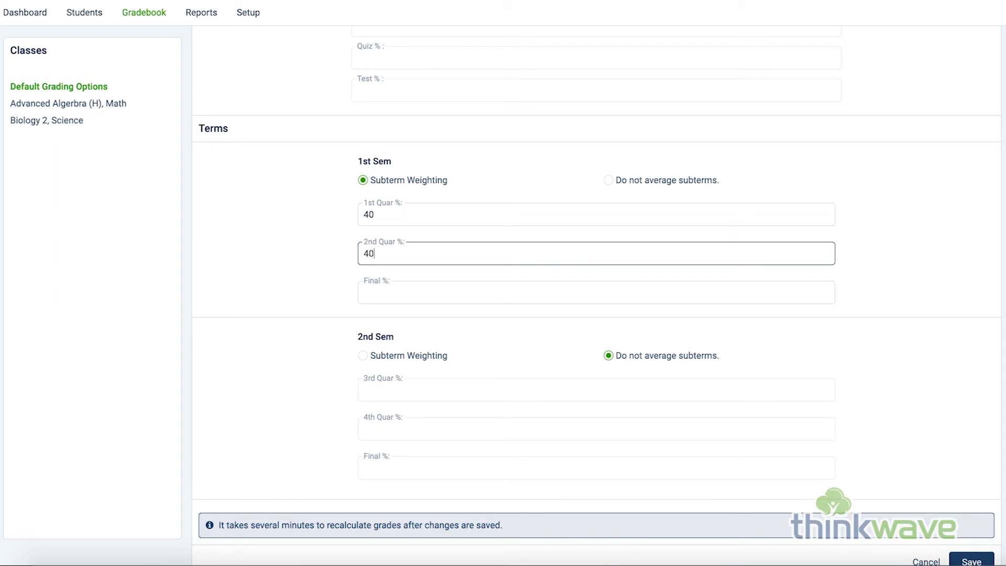
{"action": "key", "text": "Tab"}
{"action": "type", "text": "20"}
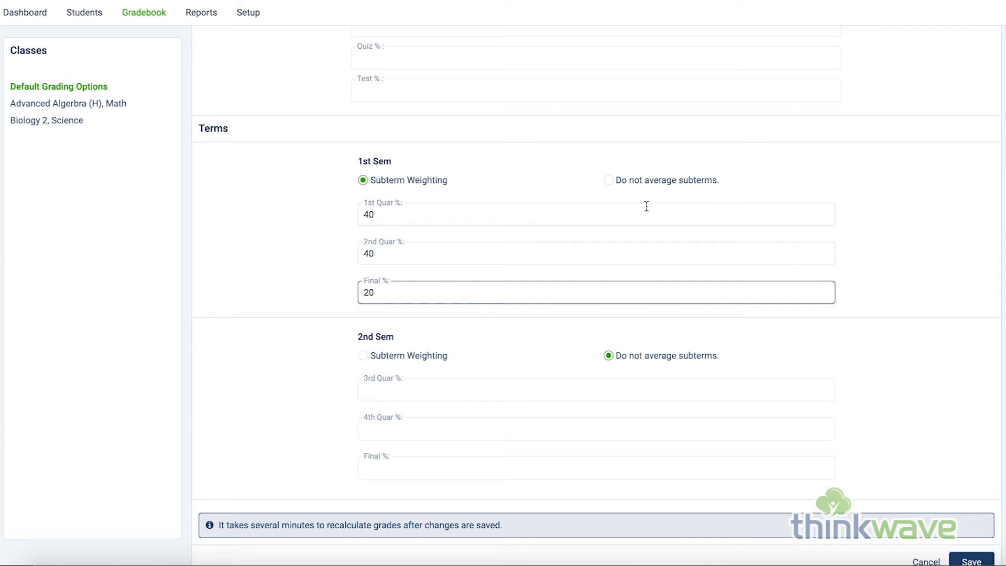
{"action": "scroll", "coordinate": [307, 114], "scroll_direction": "up", "scroll_amount": 5}
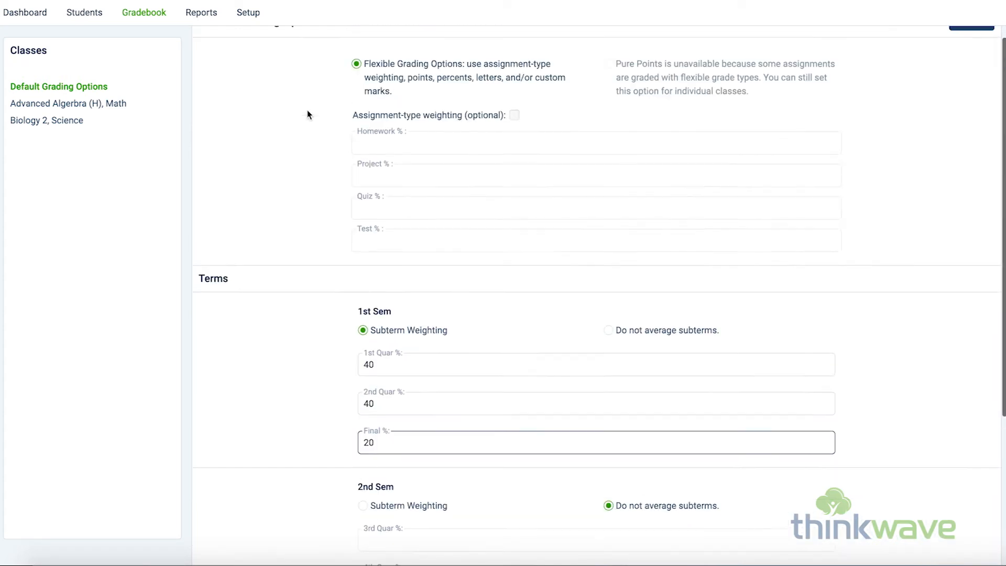
{"action": "left_click", "coordinate": [501, 17]}
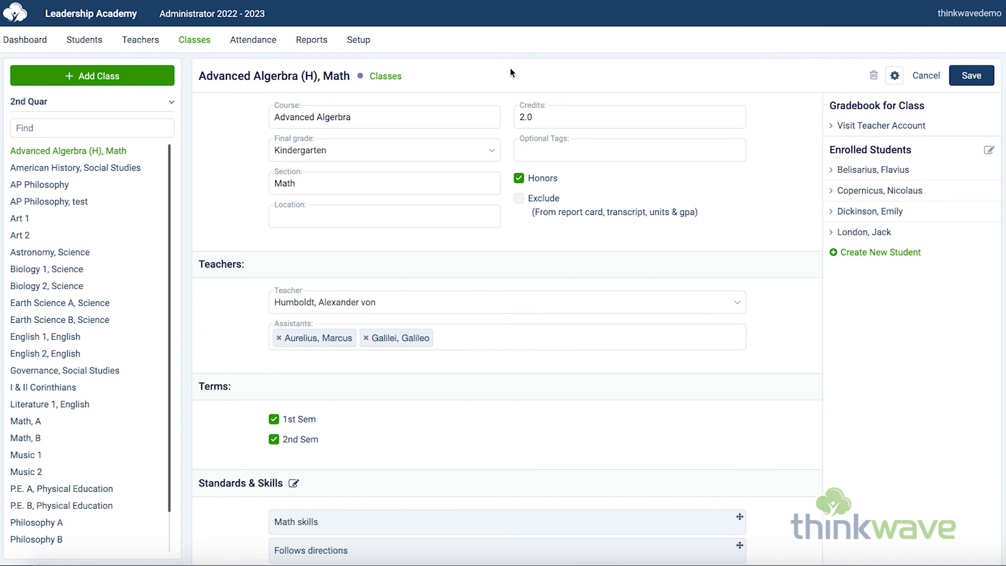
Examine the form for adding a class period and the First Period's time settings, without saving either
{"action": "left_click", "coordinate": [349, 44]}
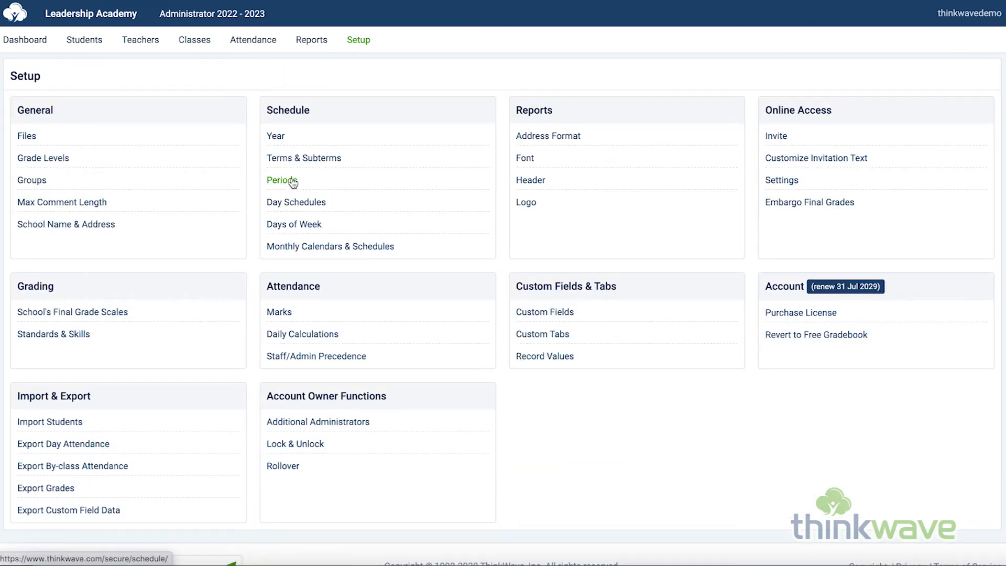
{"action": "left_click", "coordinate": [292, 181]}
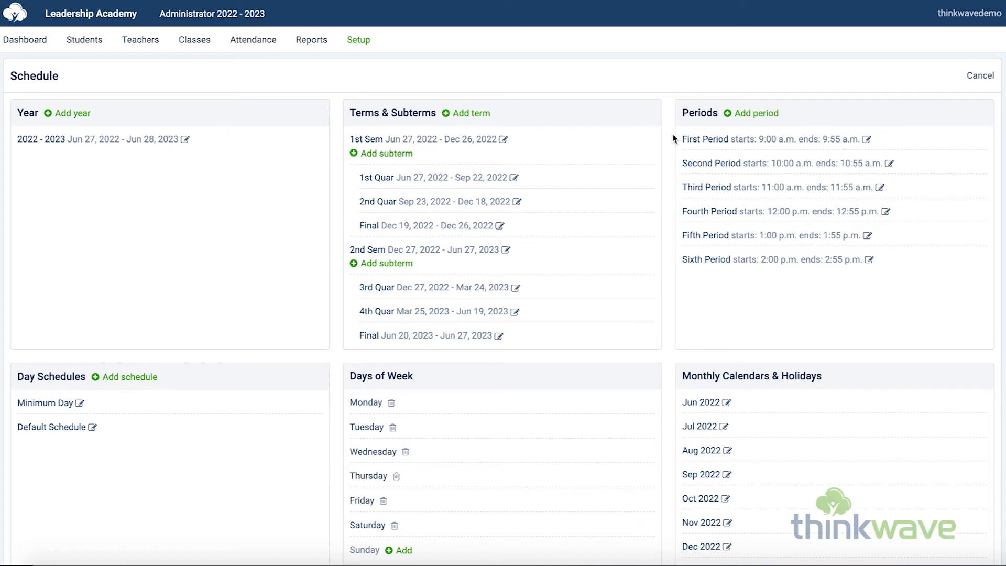
{"action": "left_click", "coordinate": [751, 114]}
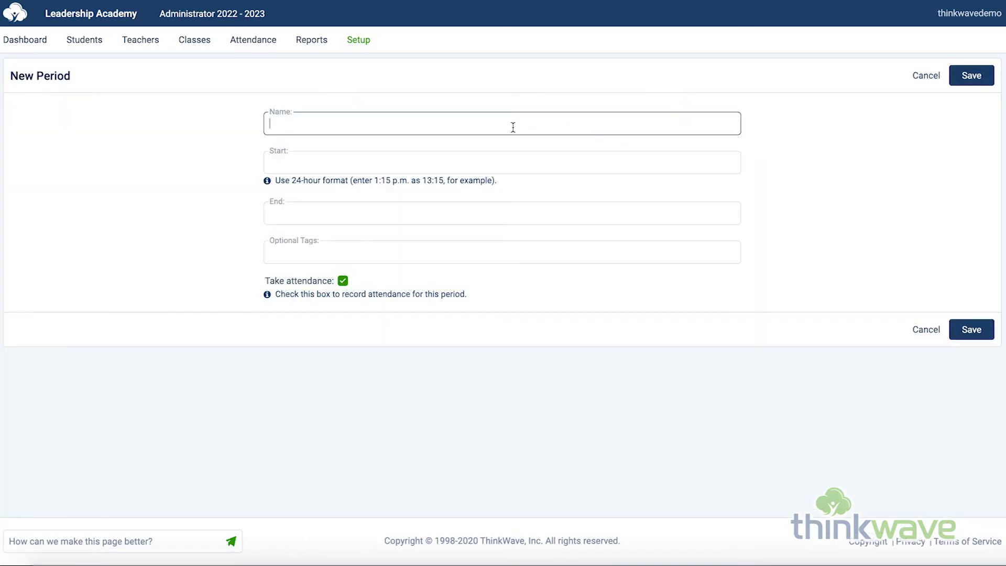
{"action": "left_click", "coordinate": [506, 166]}
{"action": "left_click", "coordinate": [509, 215]}
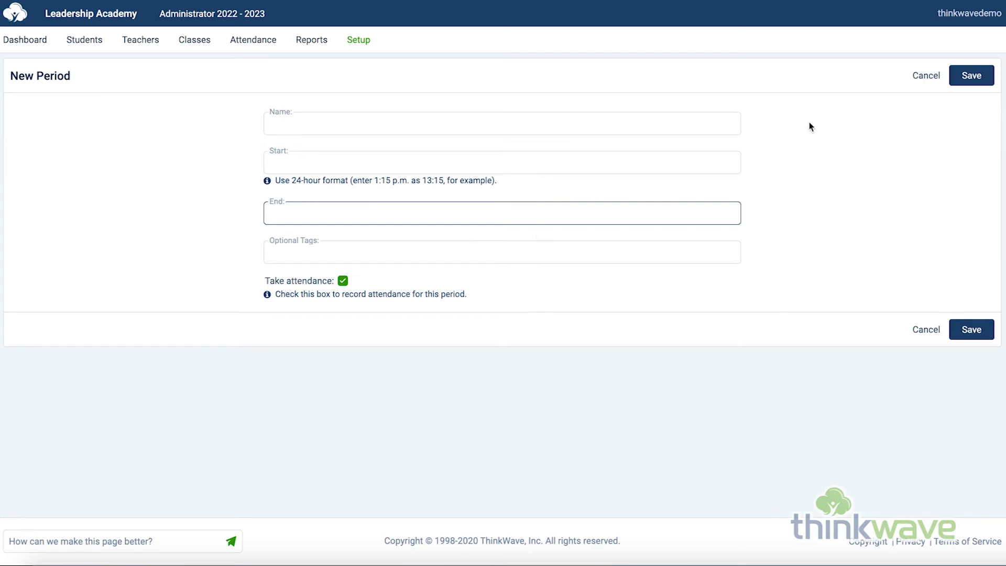
{"action": "left_click", "coordinate": [925, 77]}
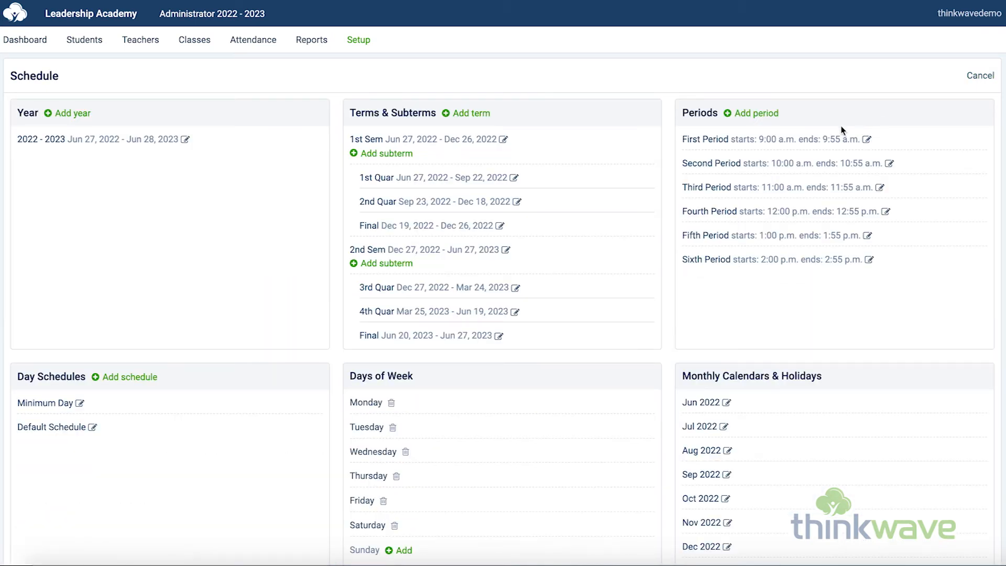
{"action": "left_click", "coordinate": [712, 140]}
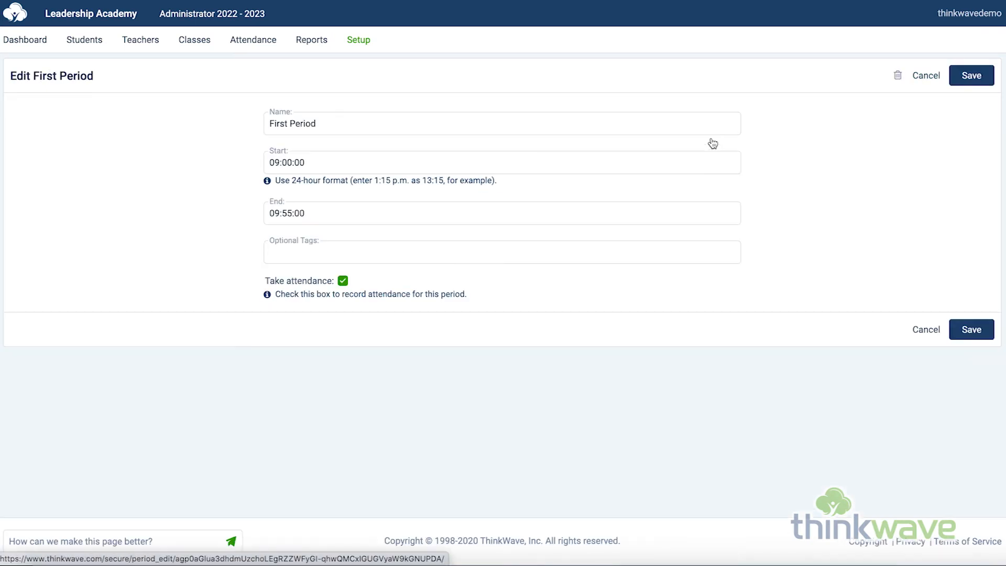
{"action": "left_click", "coordinate": [930, 81]}
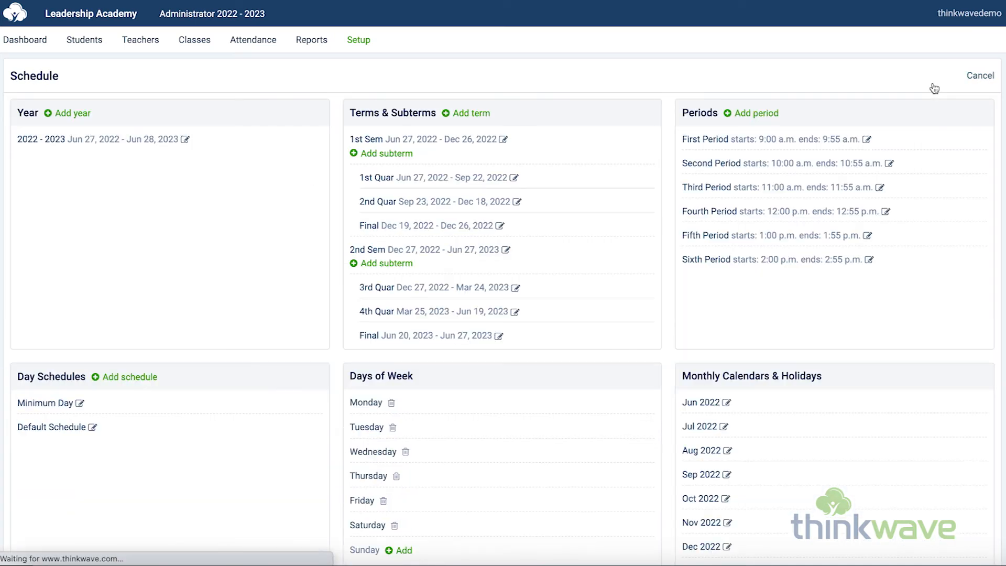
Check the weekly schedule of the Advanced Algerbra (H) class and the period choices for Saturday, leaving the selection as is
{"action": "left_click", "coordinate": [203, 46]}
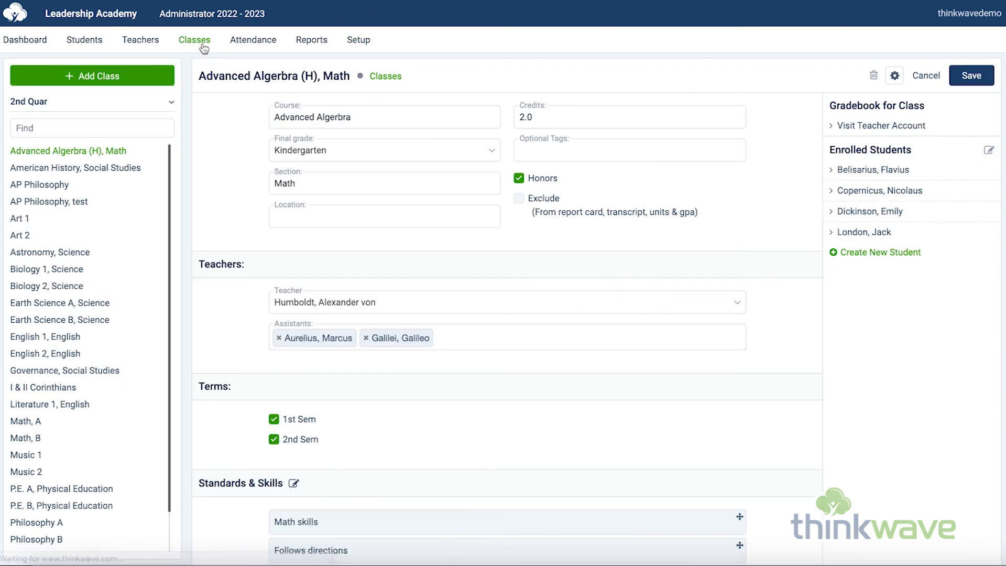
{"action": "scroll", "coordinate": [227, 226], "scroll_direction": "down", "scroll_amount": 2}
{"action": "scroll", "coordinate": [226, 231], "scroll_direction": "down", "scroll_amount": 5}
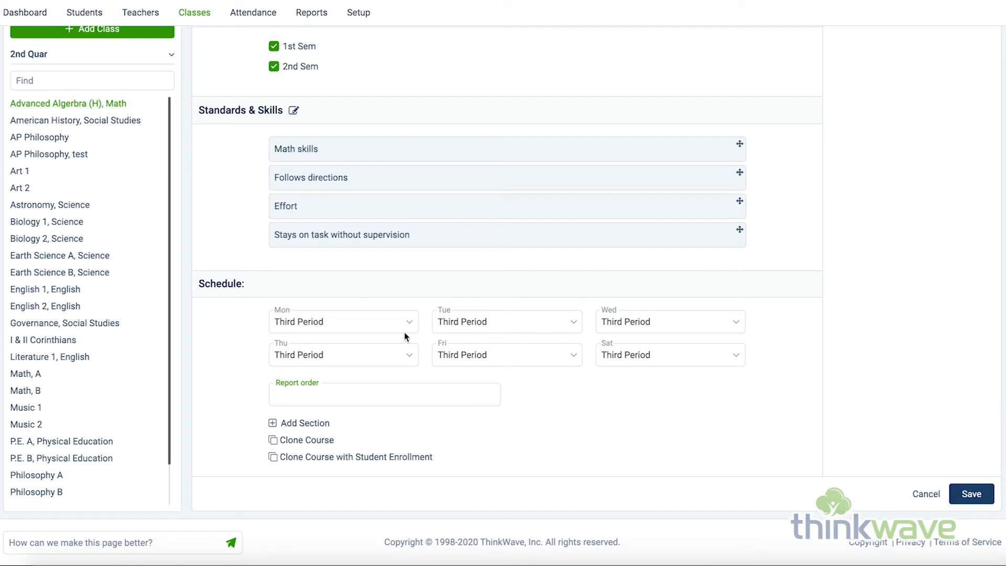
{"action": "left_click", "coordinate": [674, 353]}
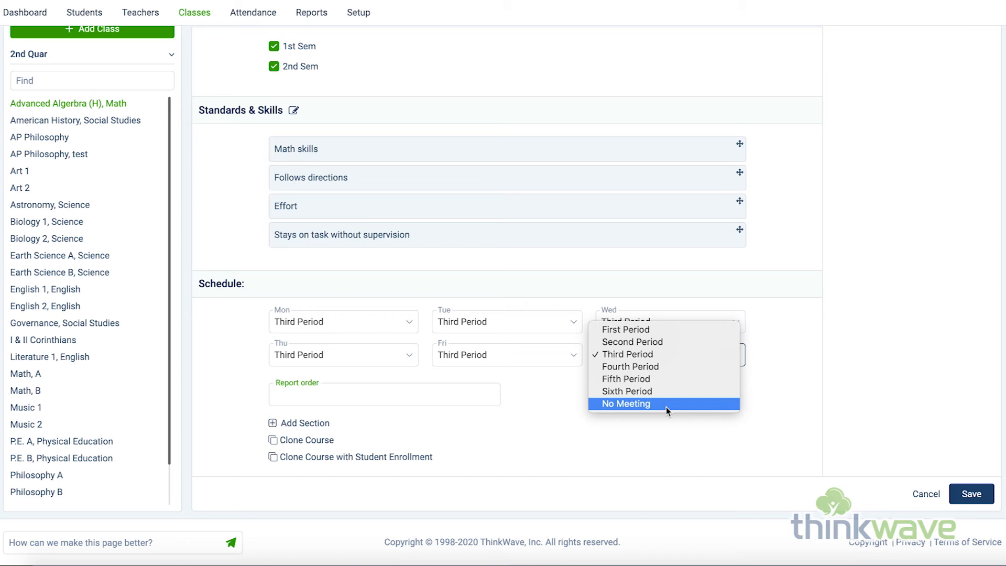
{"action": "left_click", "coordinate": [548, 411]}
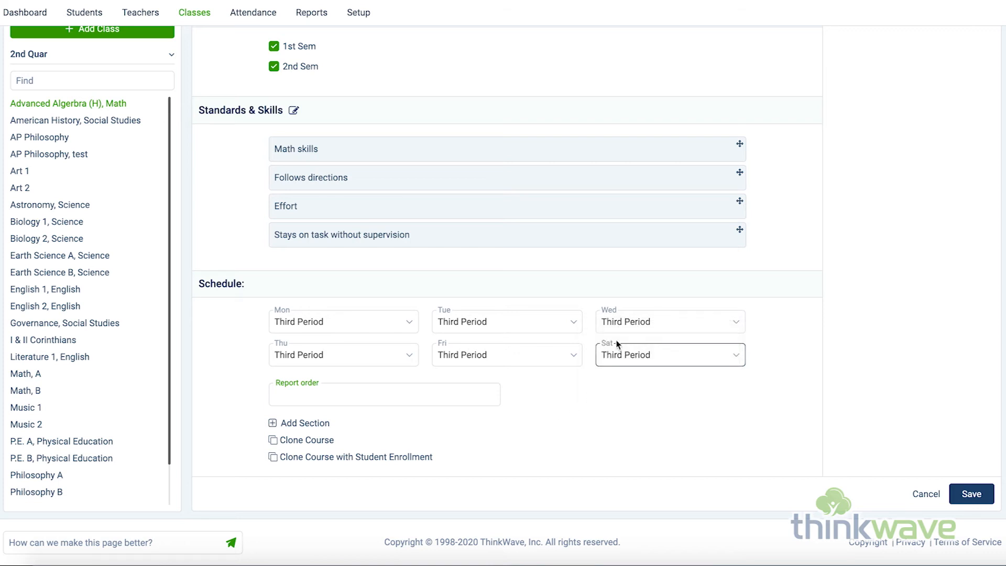
Add a day schedule named A/B Schedule
{"action": "left_click", "coordinate": [360, 16]}
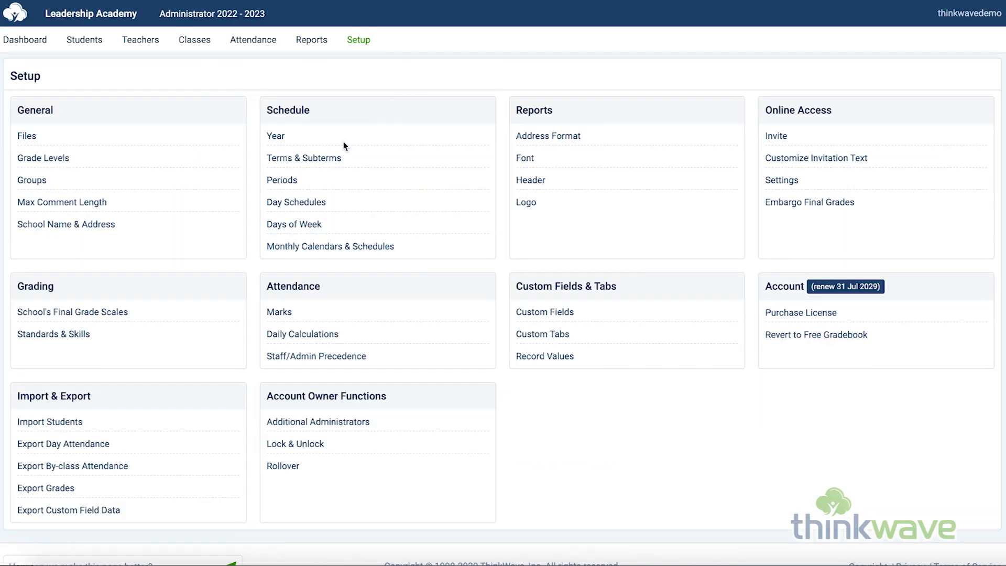
{"action": "left_click", "coordinate": [290, 204]}
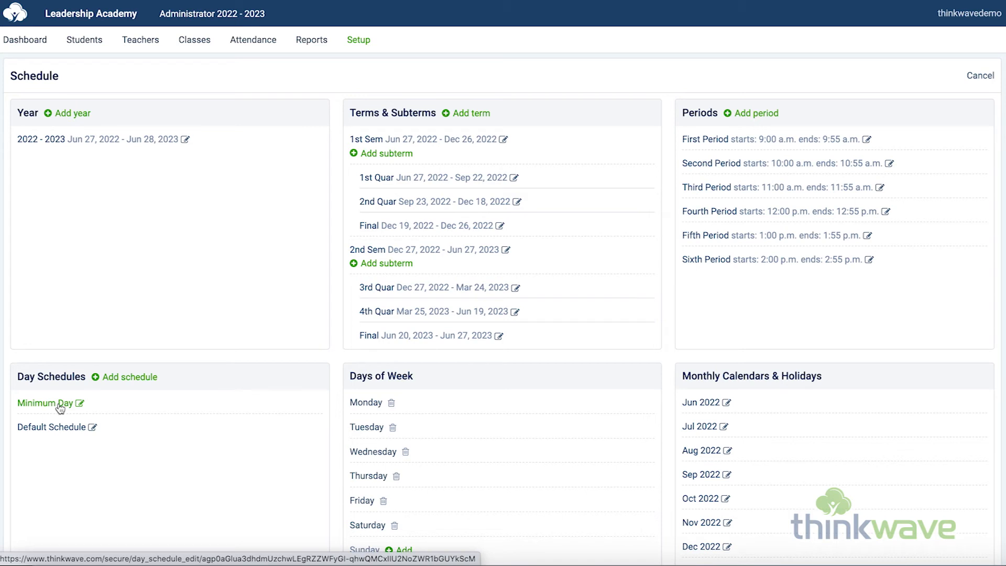
{"action": "left_click", "coordinate": [130, 377]}
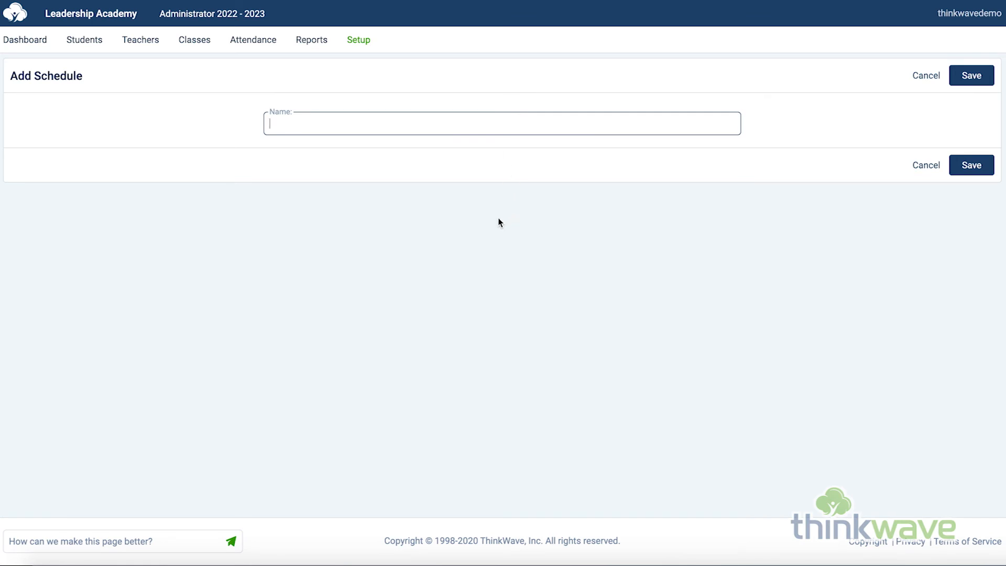
{"action": "type", "text": "A/B Schedule"}
{"action": "key", "text": "Return"}
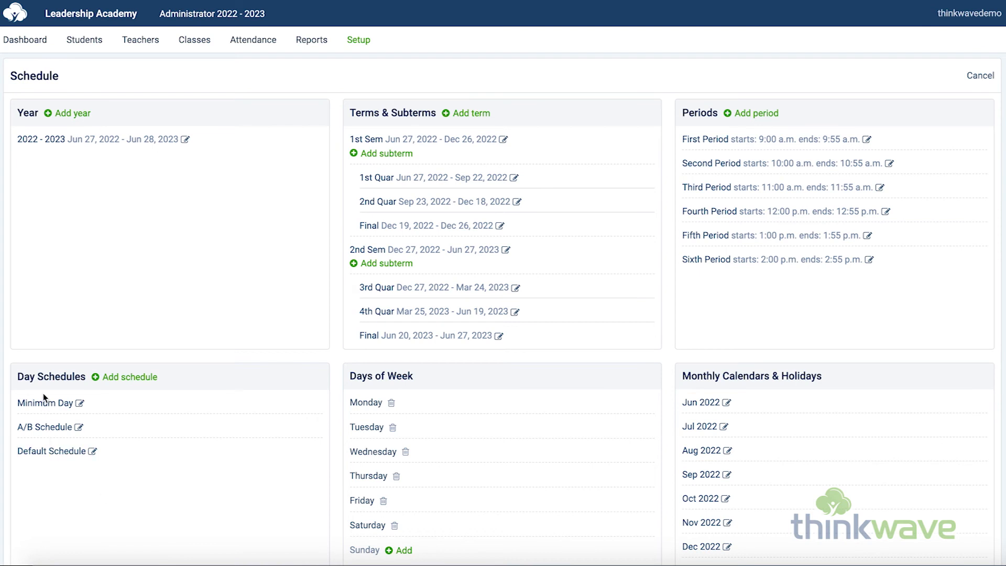
Examine the periods of the Minimum Day schedule and the First Period's override time fields, without saving
{"action": "left_click", "coordinate": [48, 400]}
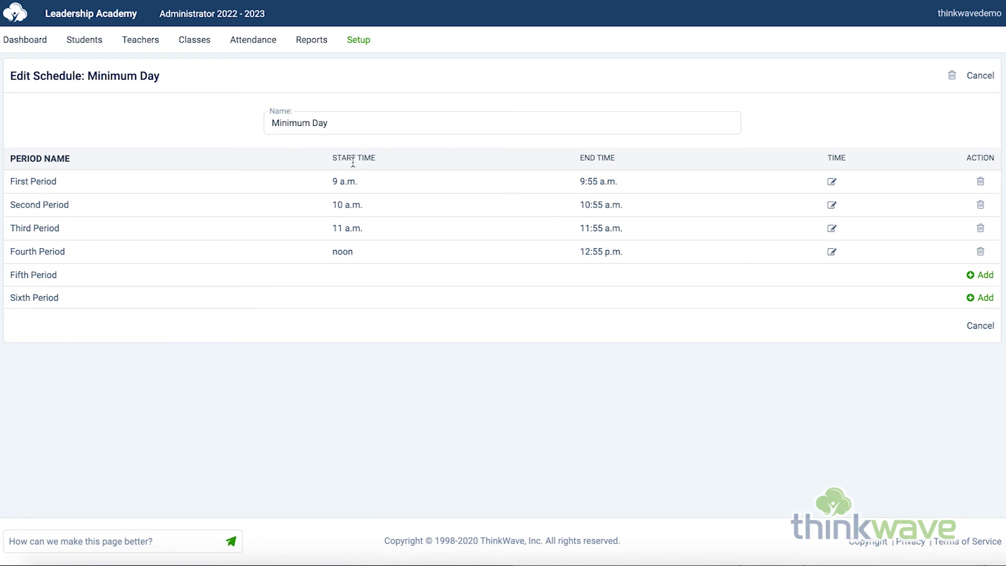
{"action": "left_click", "coordinate": [832, 182]}
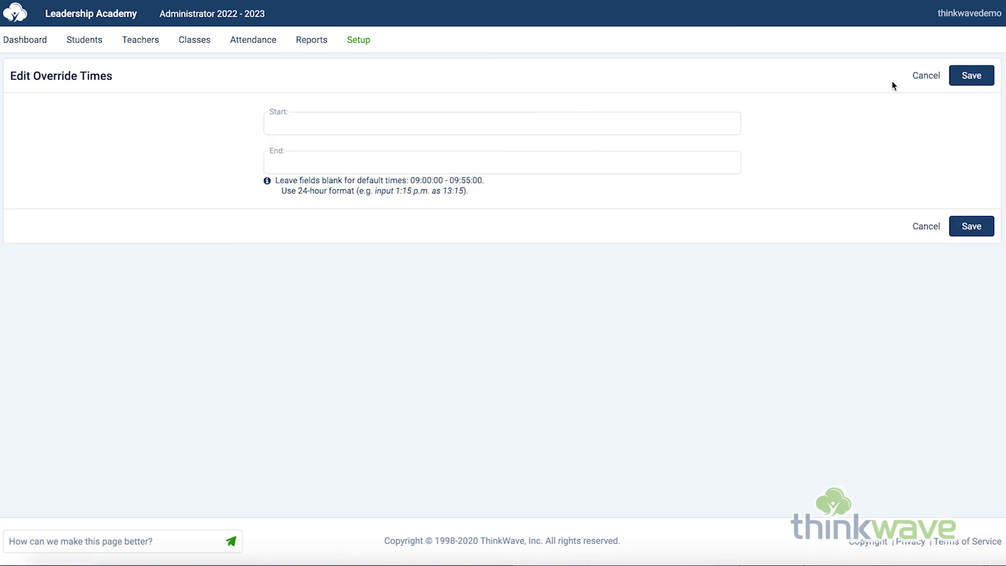
{"action": "left_click", "coordinate": [922, 76]}
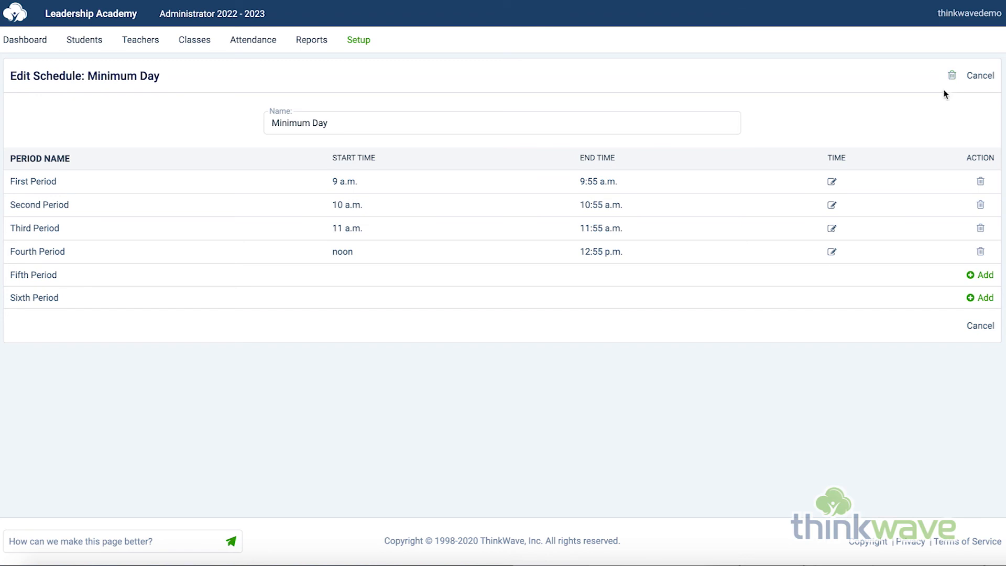
Review the days of the week in the school schedule and the list of monthly calendars and holidays
{"action": "left_click", "coordinate": [366, 47]}
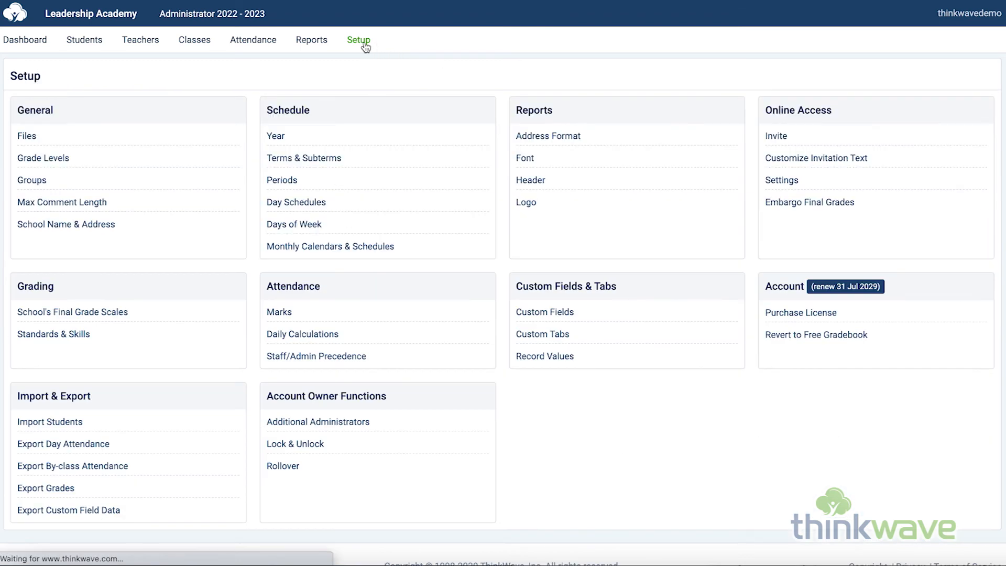
{"action": "left_click", "coordinate": [302, 228]}
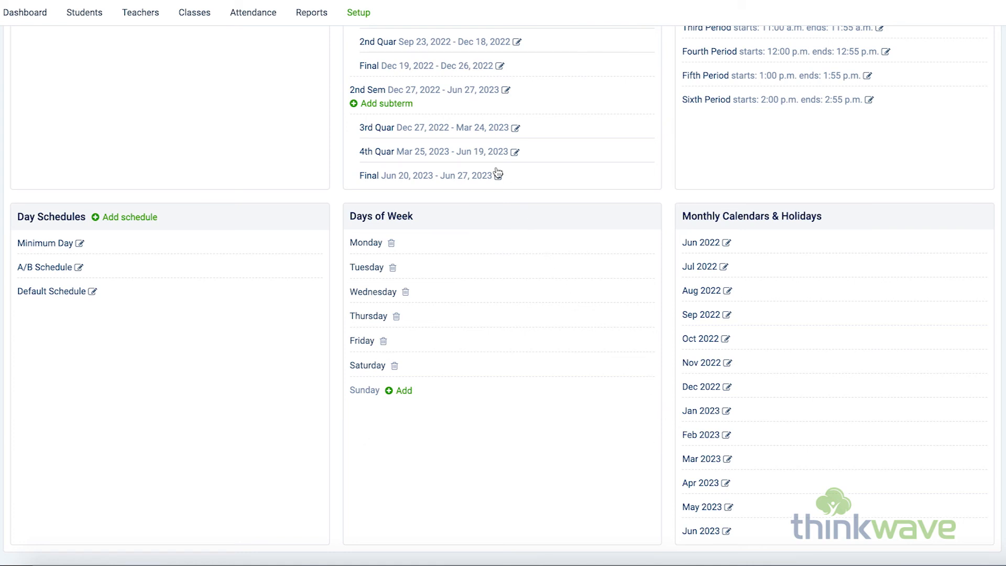
{"action": "left_click", "coordinate": [362, 17]}
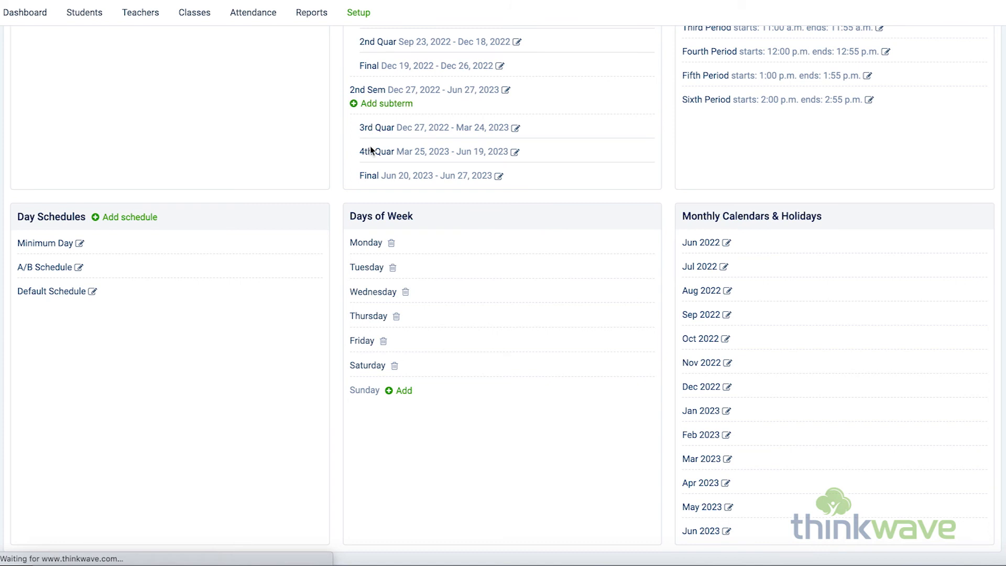
{"action": "left_click", "coordinate": [385, 247]}
{"action": "scroll", "coordinate": [637, 348], "scroll_direction": "down", "scroll_amount": 4}
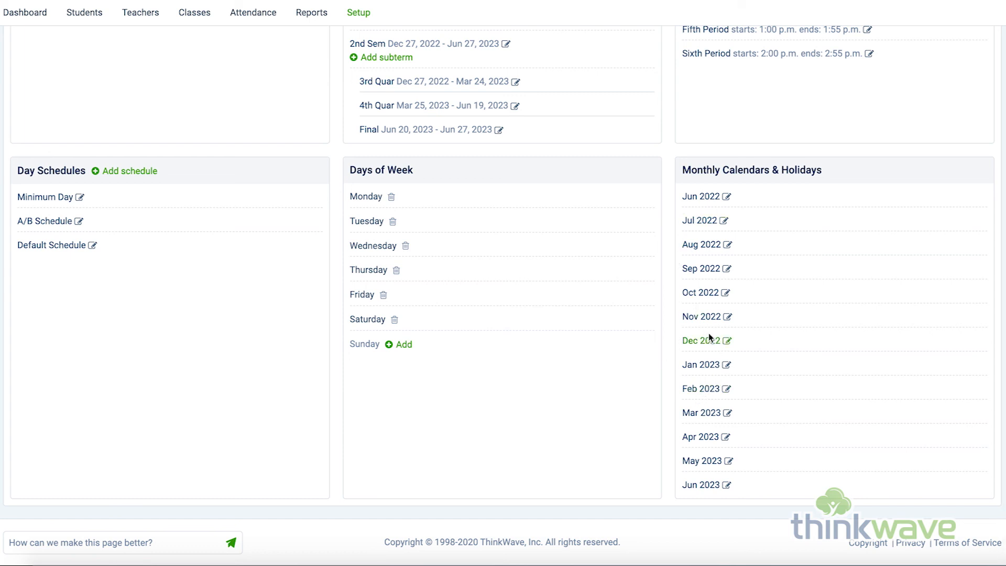
Fill in Thursday 24 Nov 2022 as a no-classes day named Thanksgiving on the Default Schedule, and leave the form without saving
{"action": "left_click", "coordinate": [702, 317]}
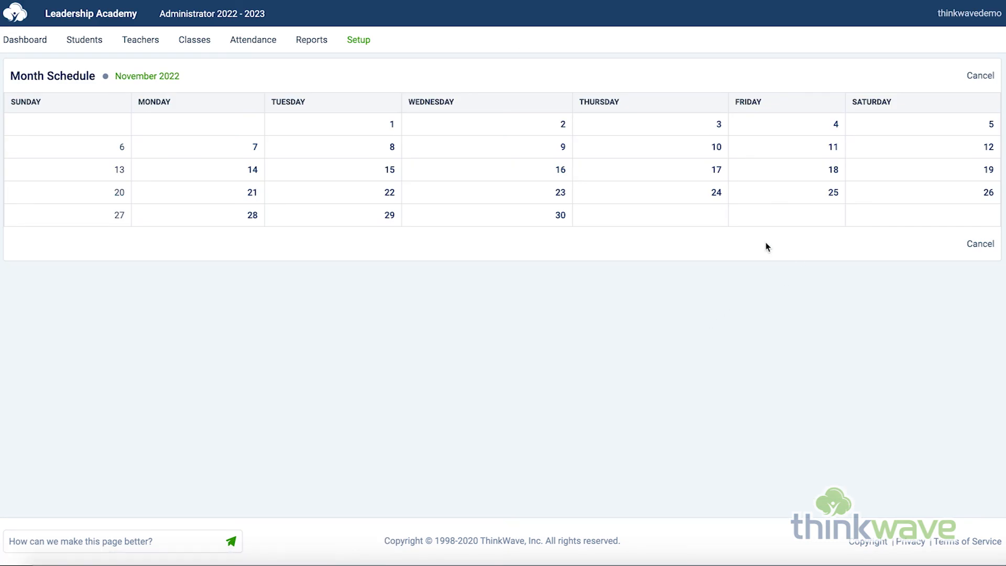
{"action": "left_click", "coordinate": [713, 197]}
{"action": "left_click", "coordinate": [554, 125]}
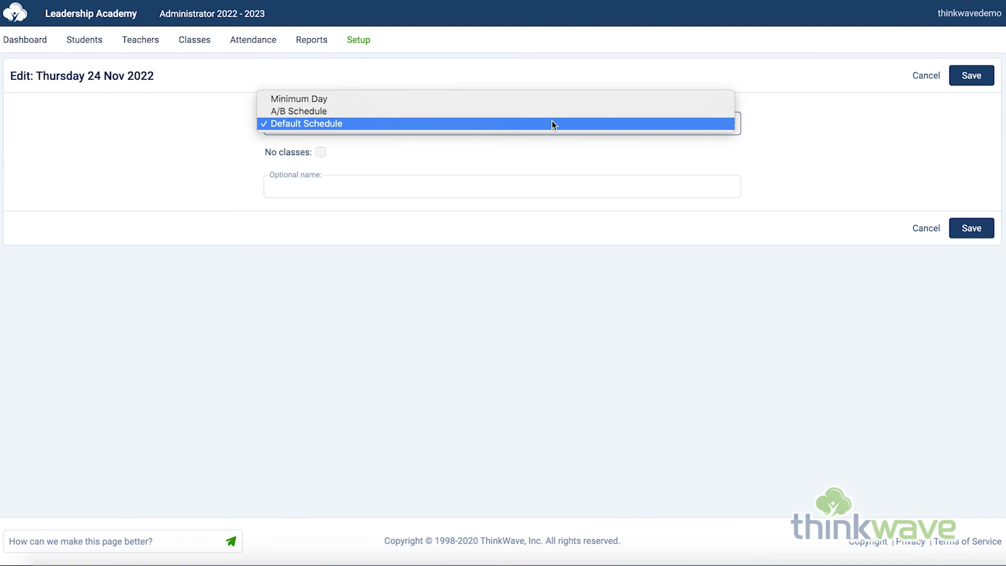
{"action": "left_click", "coordinate": [551, 124]}
{"action": "left_click", "coordinate": [322, 152]}
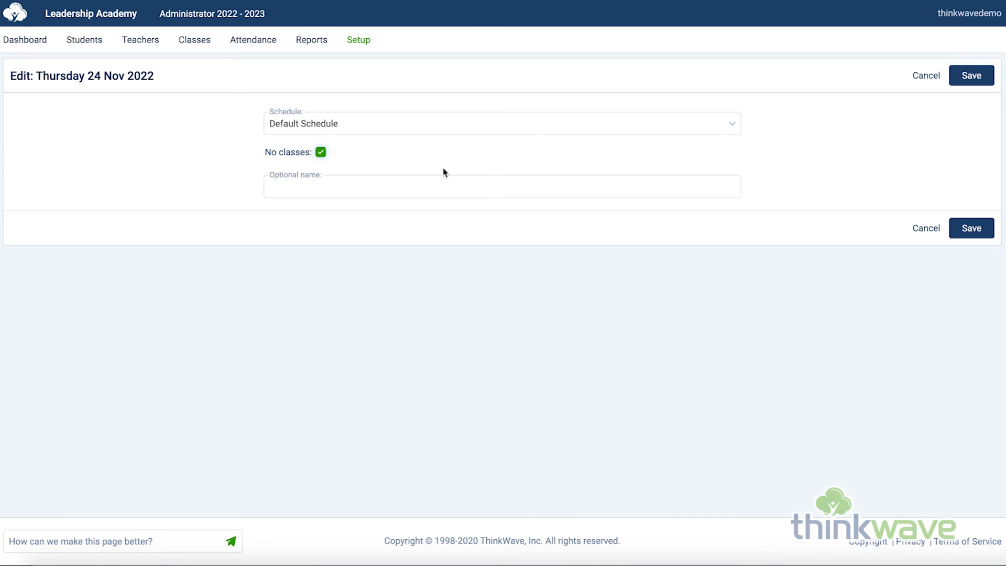
{"action": "left_click", "coordinate": [439, 179]}
{"action": "type", "text": "Thanksgiving"}
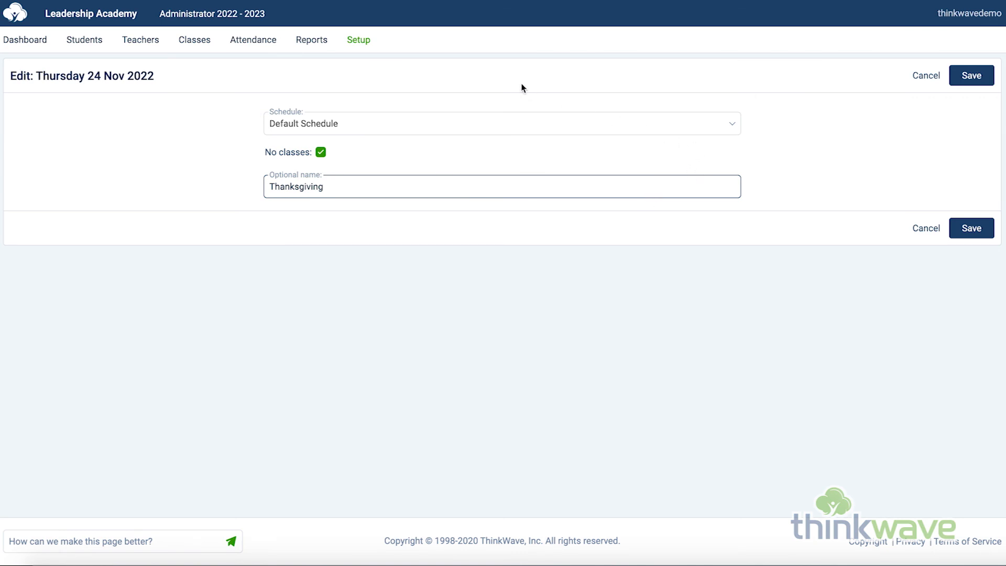
{"action": "left_click", "coordinate": [367, 43]}
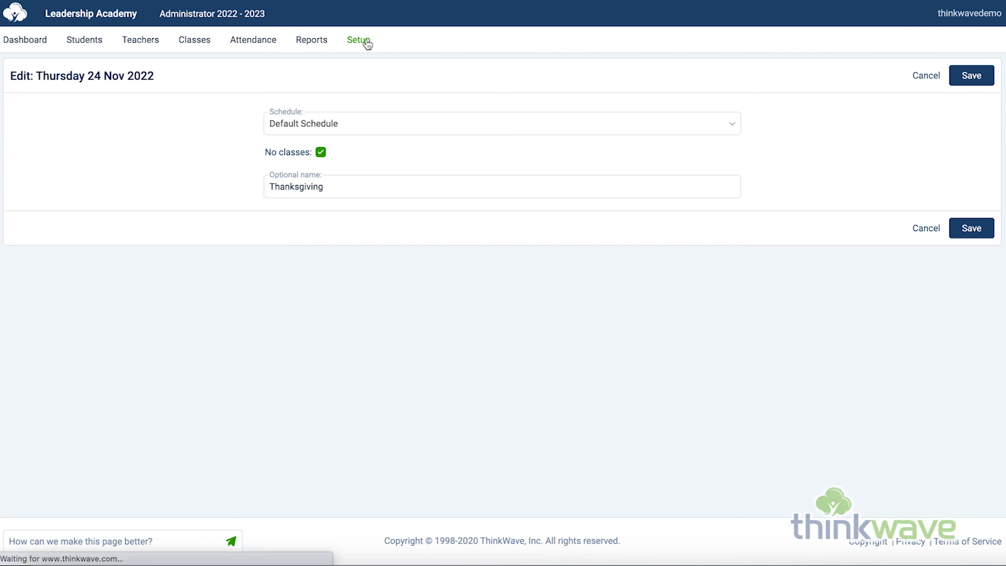